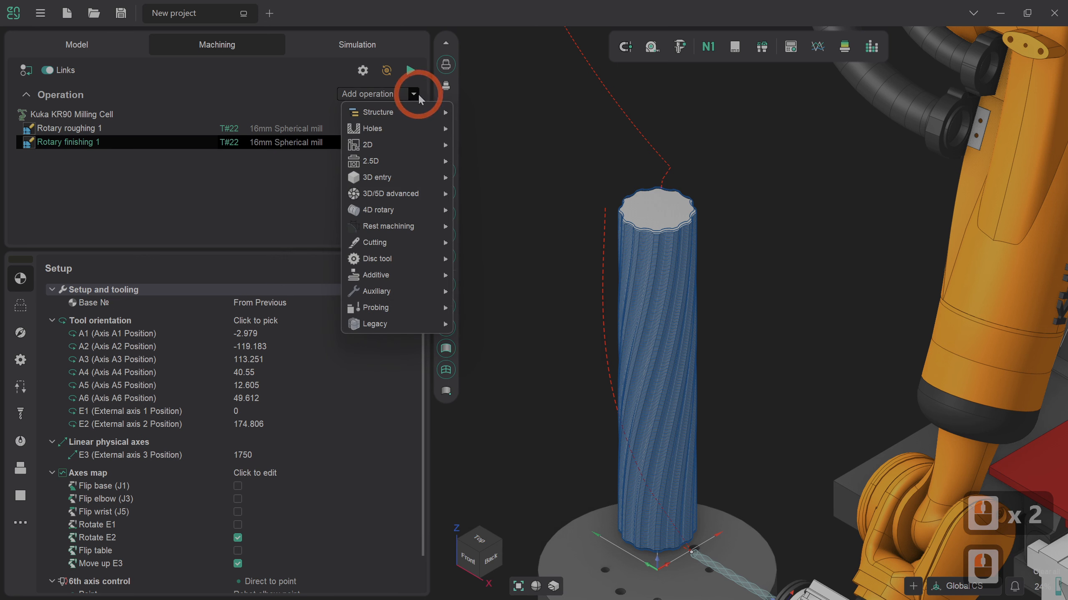
# Step: Add a 4D Surfacing operation from the 4D rotary group and align its tool orientation to Front
pyautogui.moveTo(379, 210)
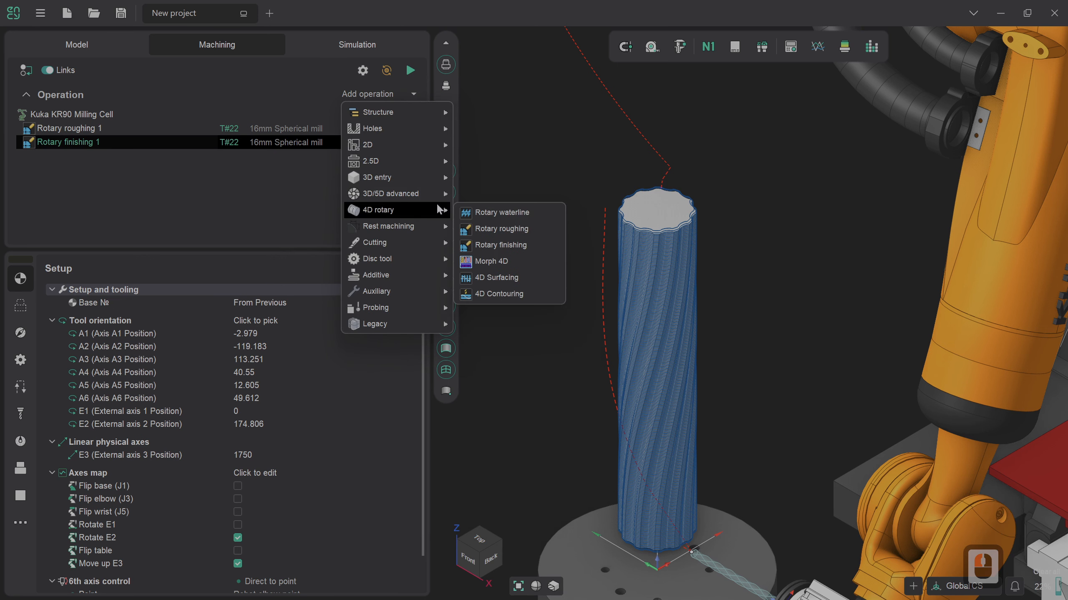
pyautogui.click(510, 279)
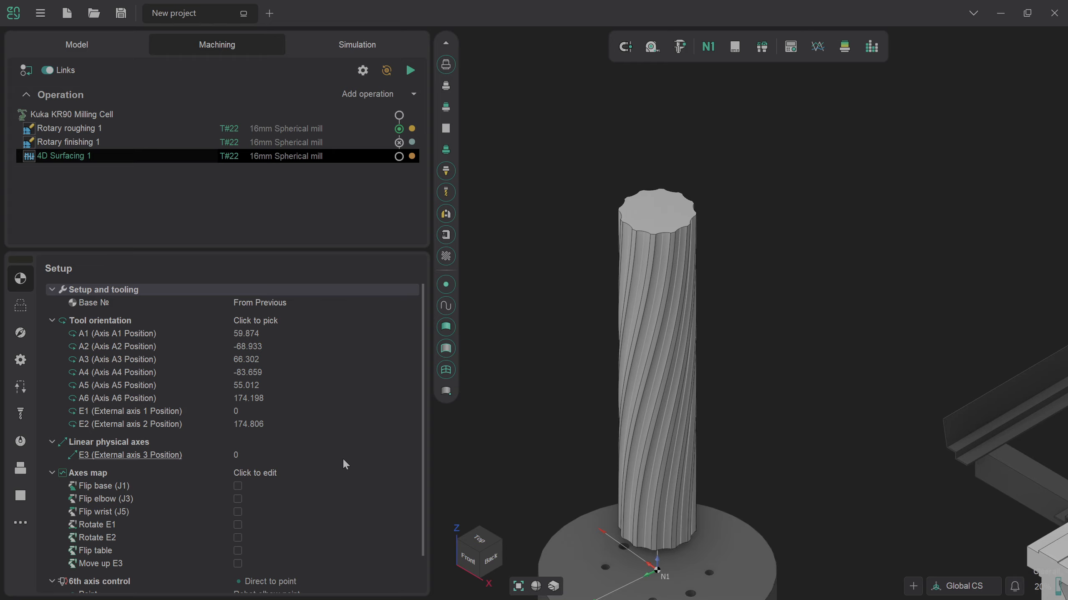
pyautogui.click(282, 322)
pyautogui.doubleClick(408, 321)
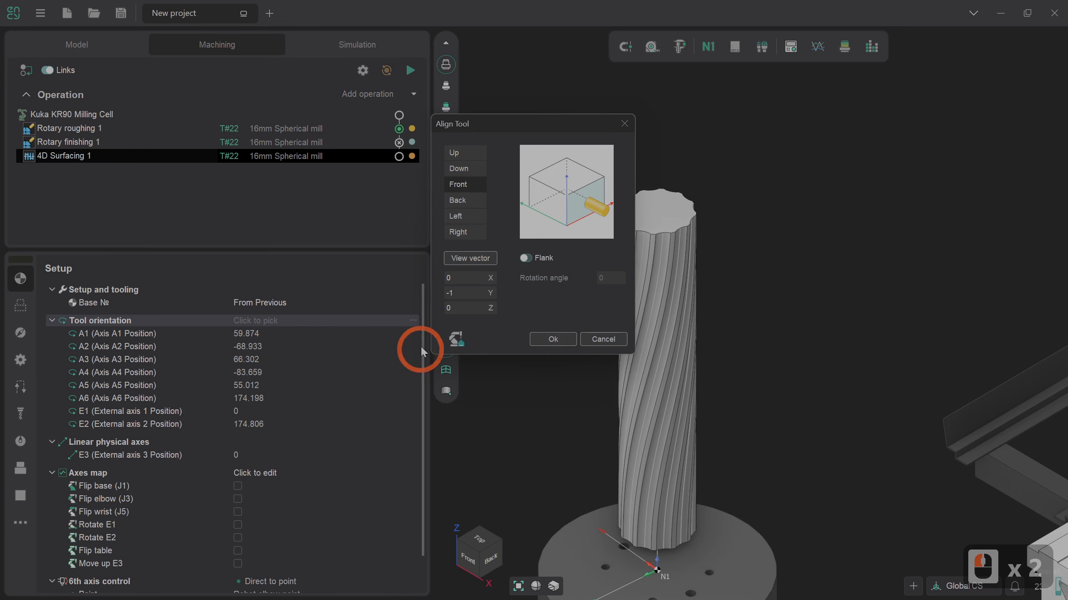
pyautogui.click(546, 340)
# Step: Set the rotary table vector to +X and enable Move up E3 and Rotate E2 in the axes map
pyautogui.click(424, 324)
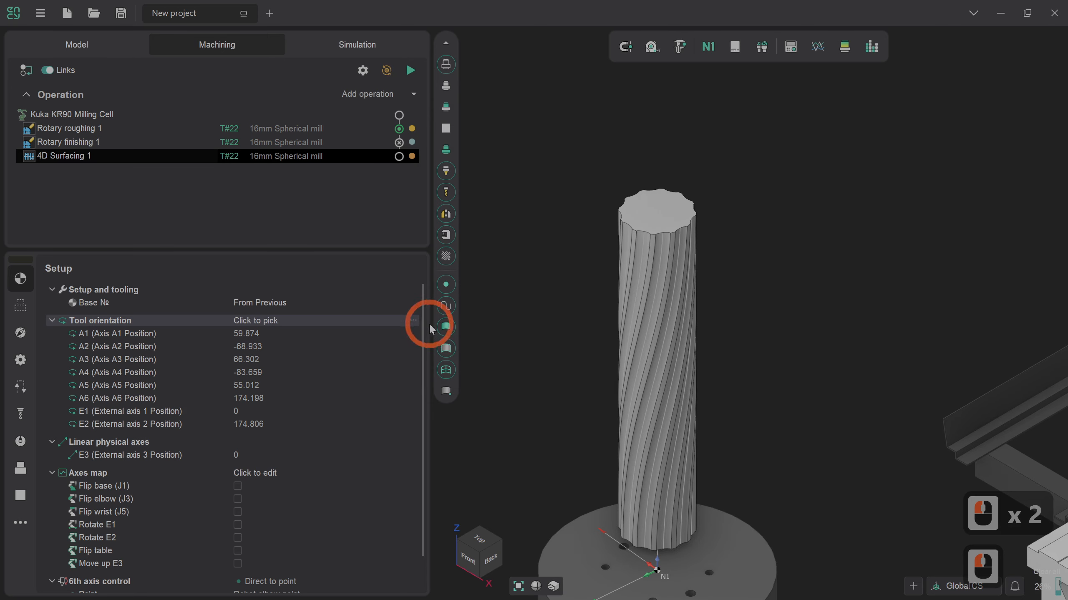
pyautogui.moveTo(424, 327); pyautogui.dragTo(424, 447)
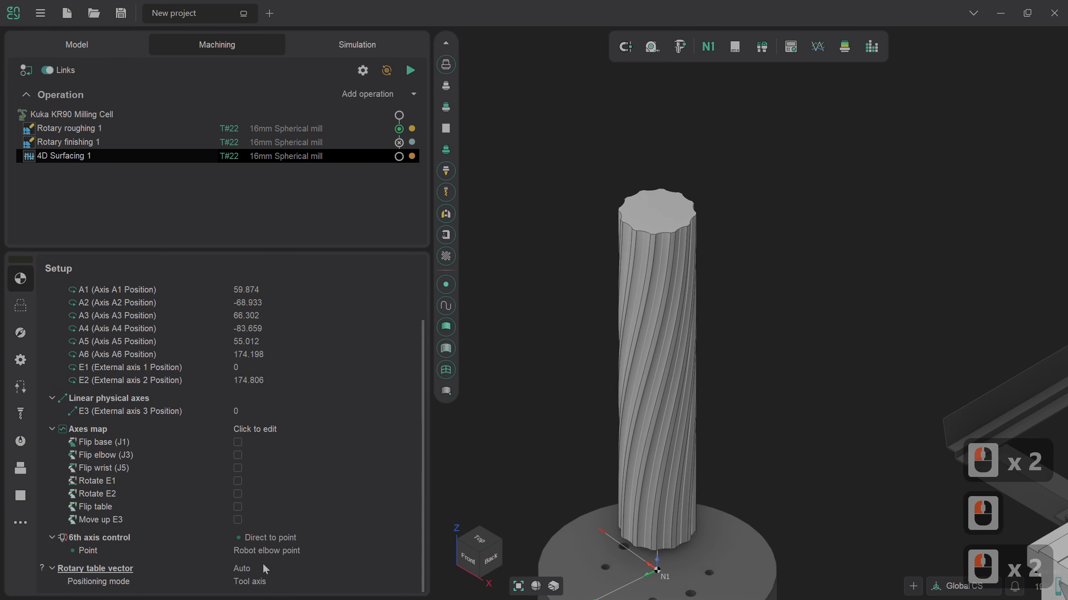
pyautogui.click(263, 565)
pyautogui.click(304, 564)
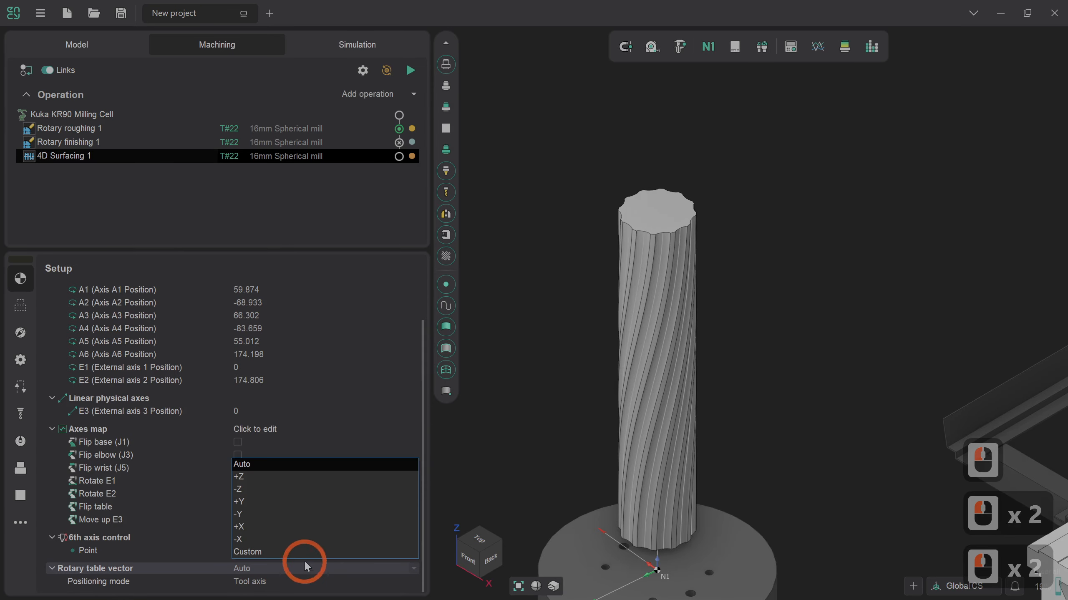
pyautogui.click(305, 533)
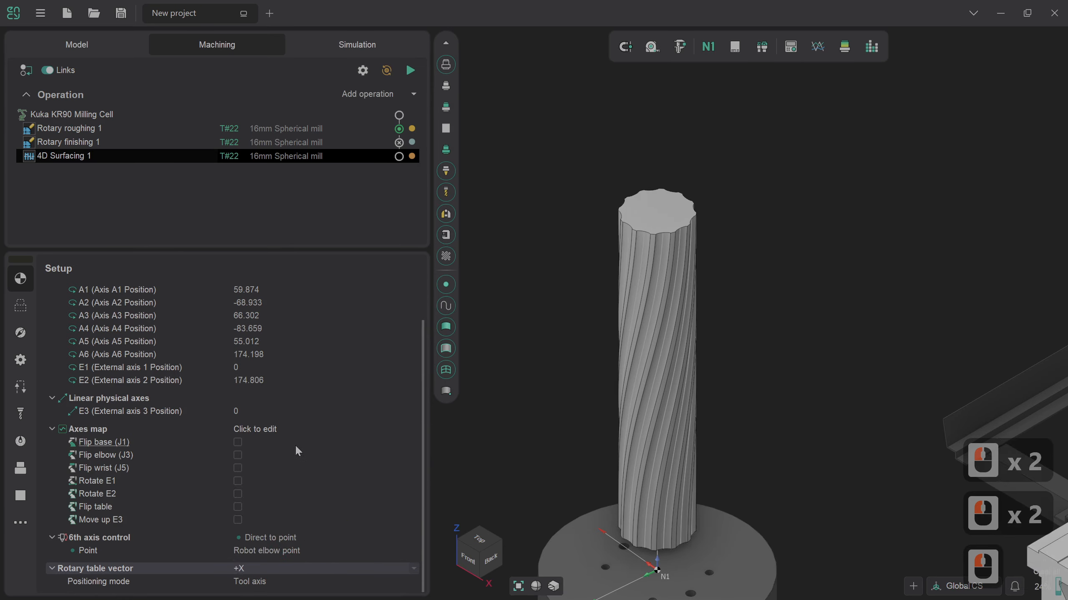
pyautogui.click(238, 519)
pyautogui.click(238, 493)
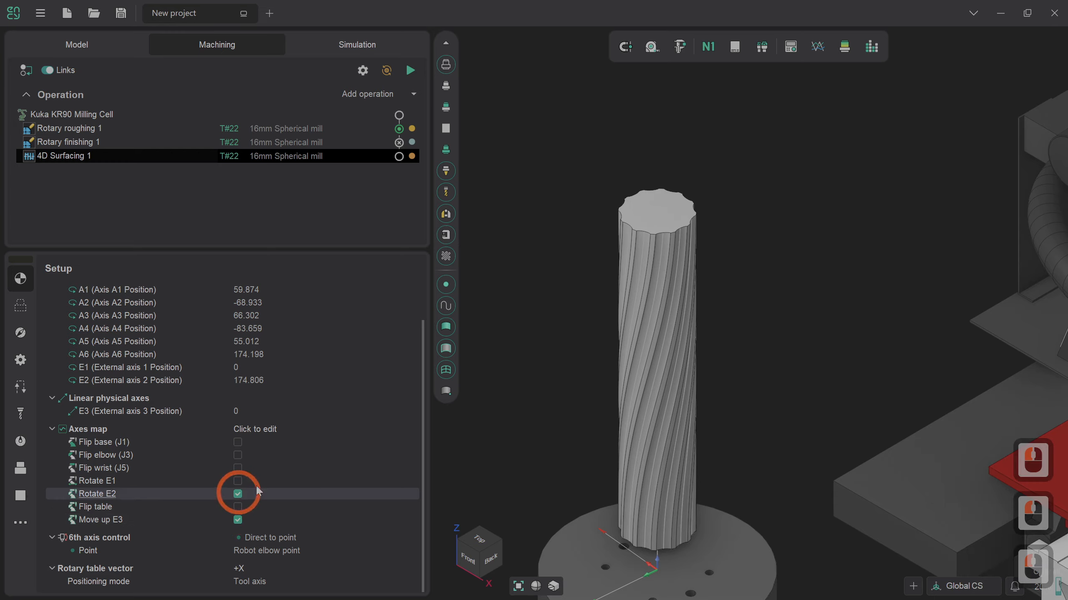
# Step: Assign one spiral groove face near the column's base as the machining surface of the job
pyautogui.click(31, 305)
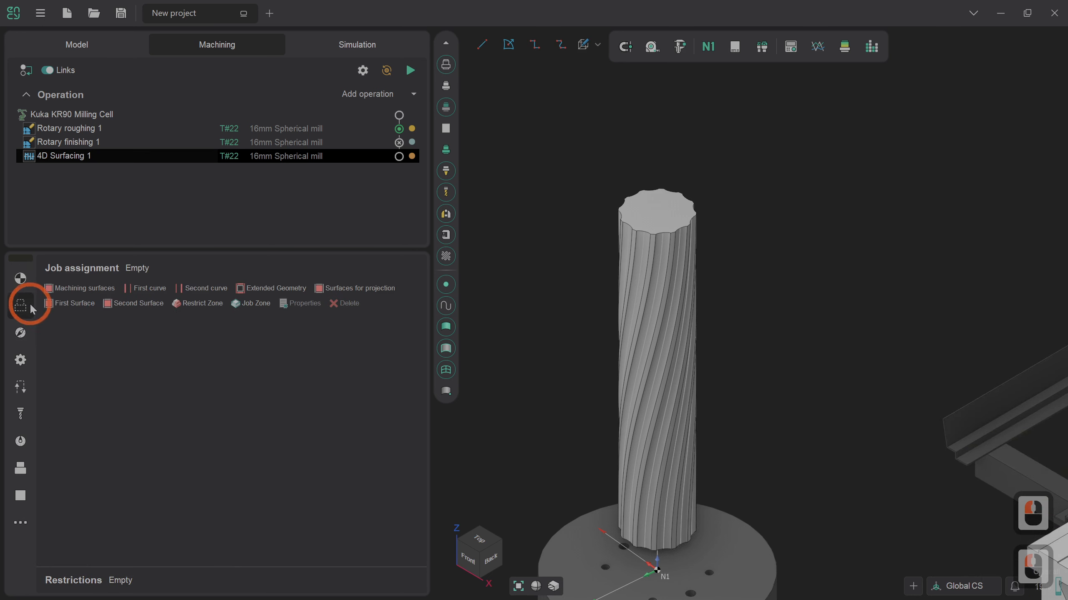
pyautogui.scroll(-2, 538, 285)
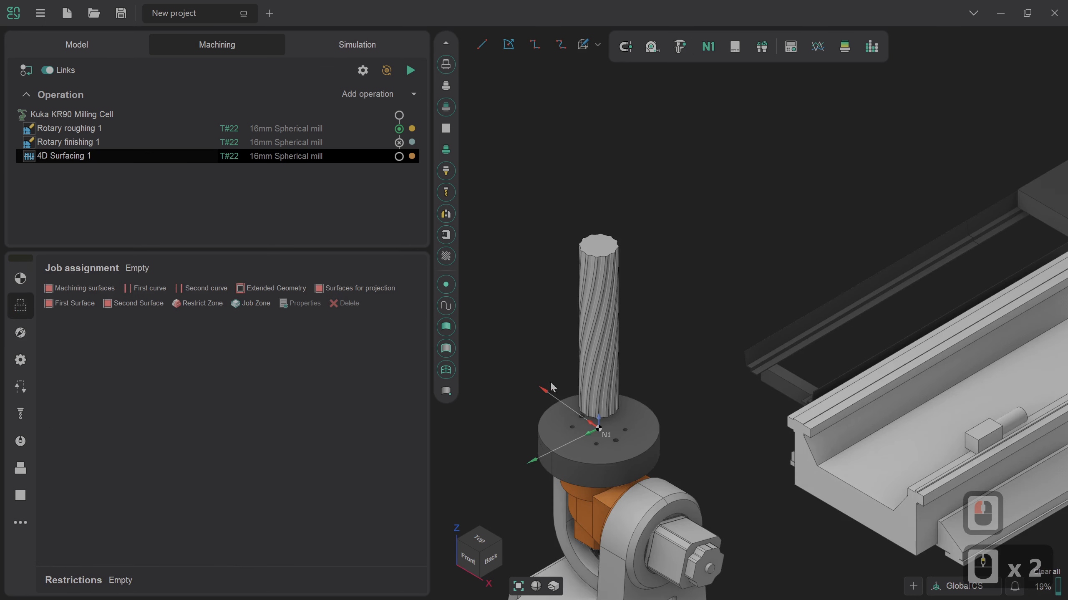
pyautogui.scroll(4, 651, 424)
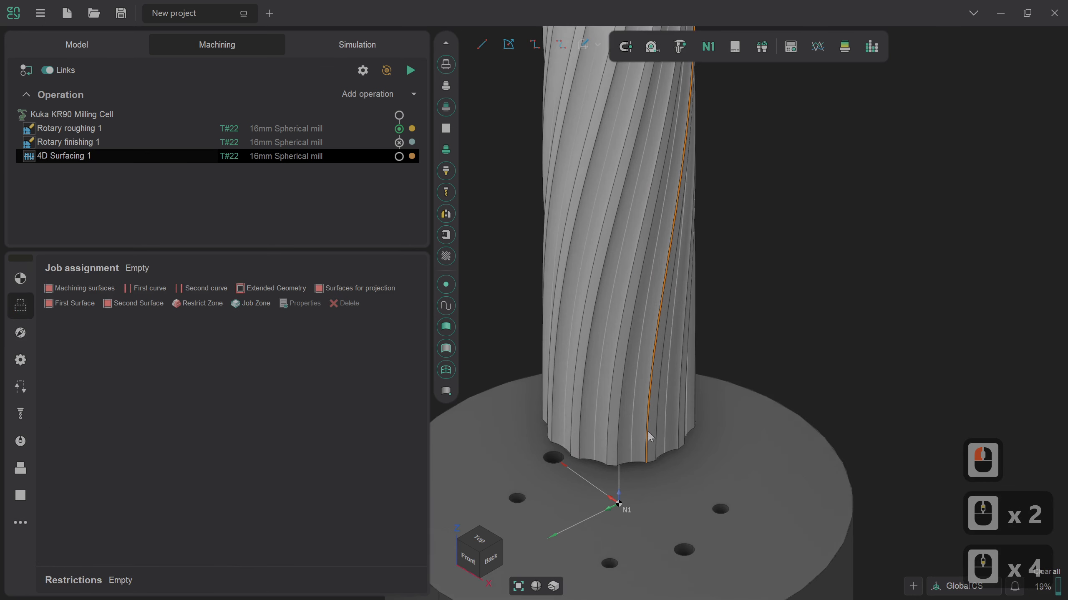
pyautogui.click(643, 400)
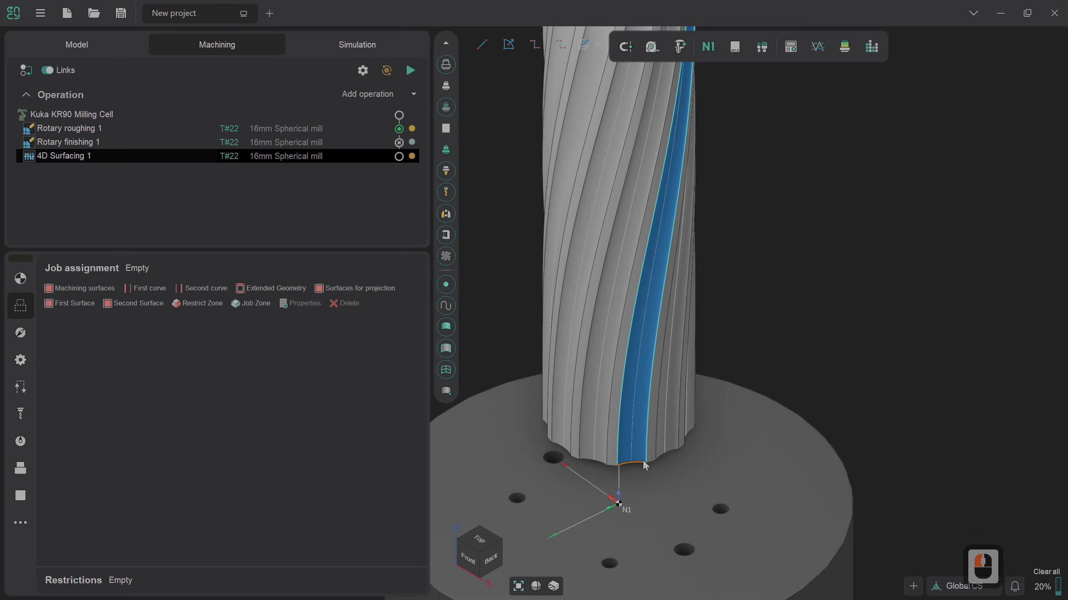
pyautogui.click(101, 290)
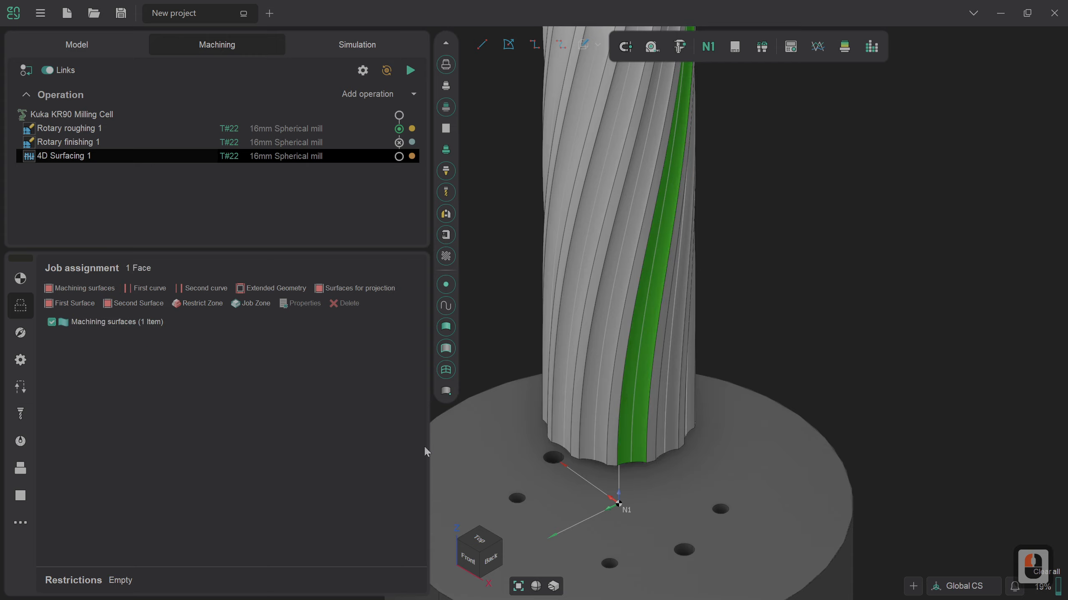
# Step: Assign the groove face's left long edge as the first curve and its right long edge as the second curve
pyautogui.click(618, 448)
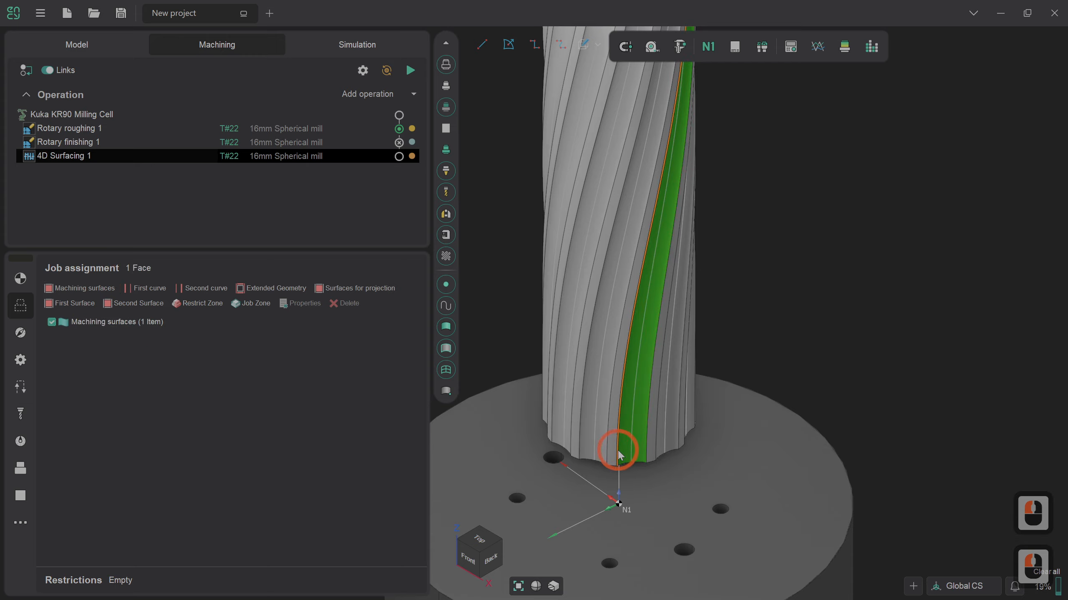
pyautogui.click(344, 325)
pyautogui.click(146, 287)
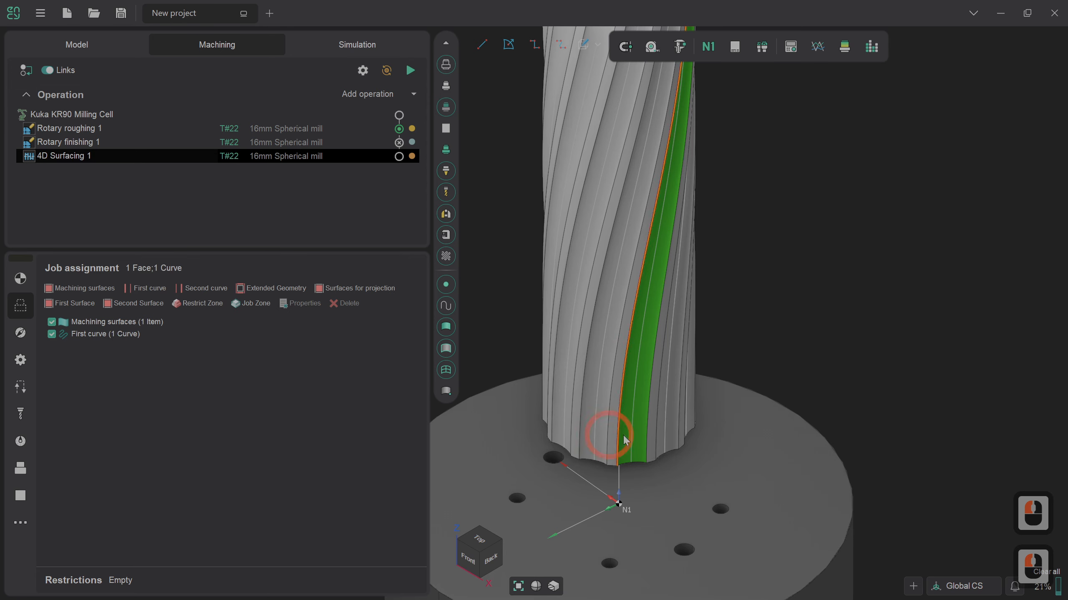
pyautogui.click(648, 437)
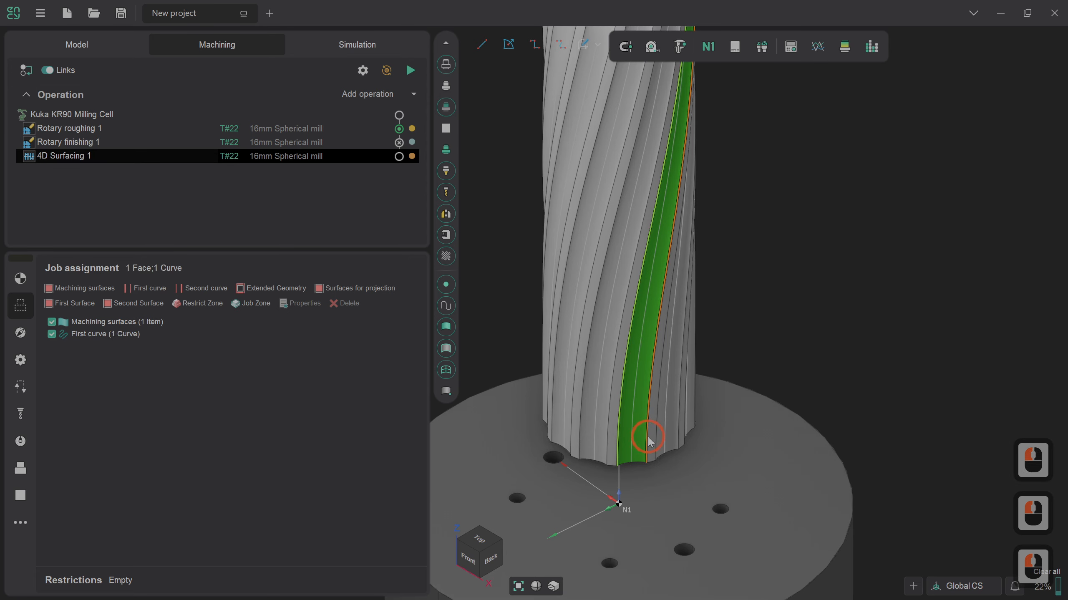
pyautogui.click(196, 290)
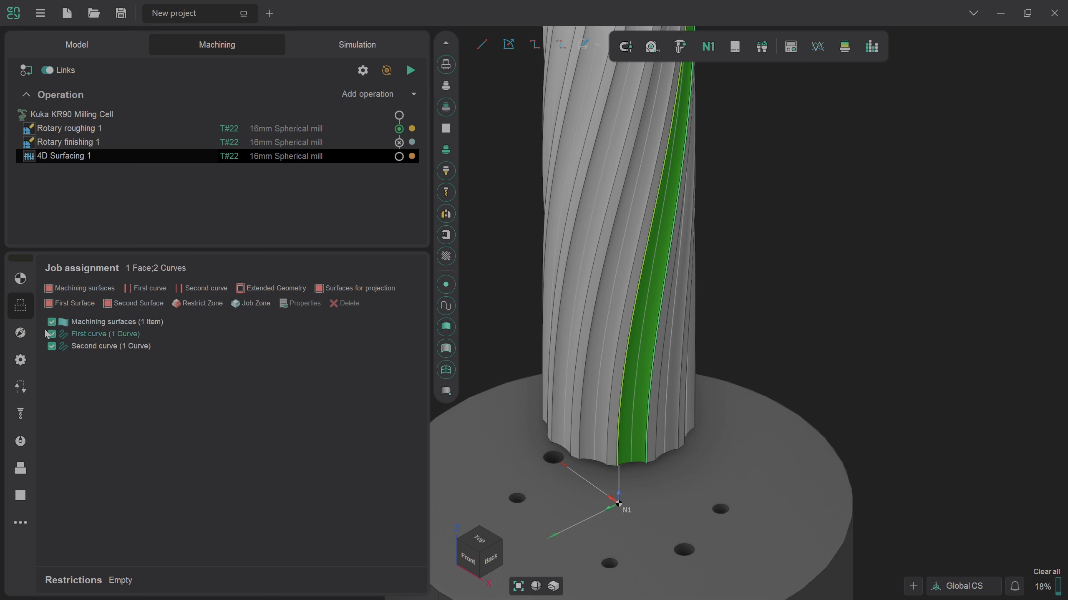
# Step: Set the rotary axis for the tool orientation to WCS Z in the operation's strategy
pyautogui.click(20, 333)
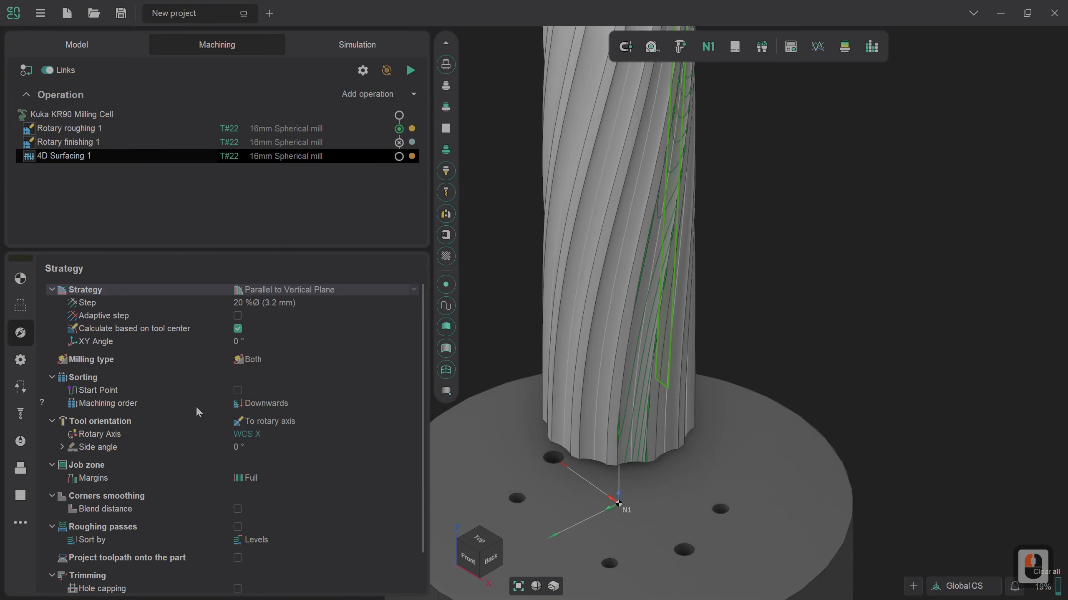
pyautogui.doubleClick(263, 432)
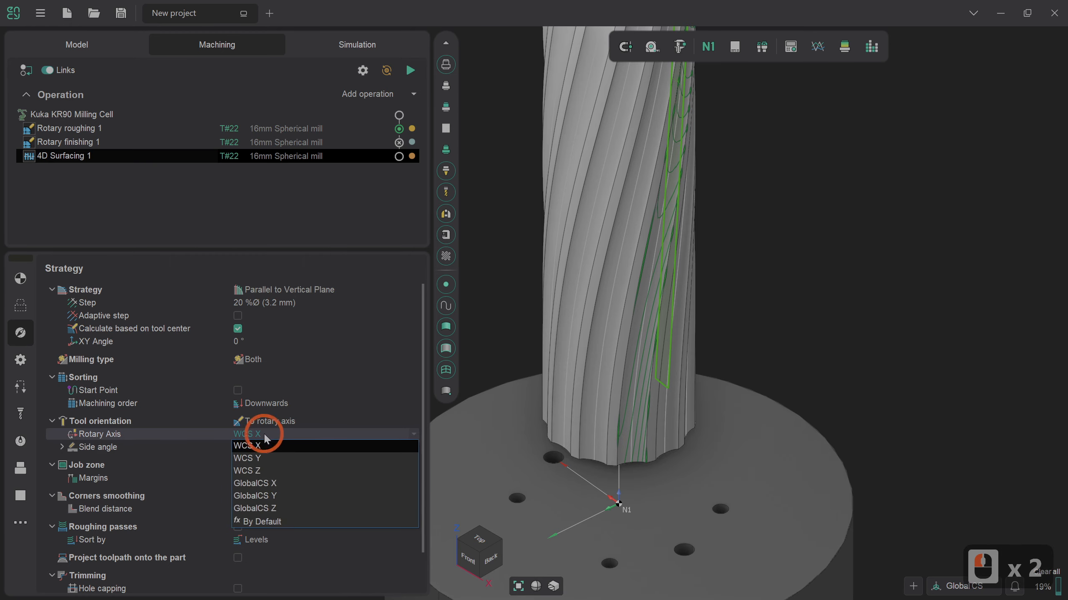
pyautogui.click(263, 470)
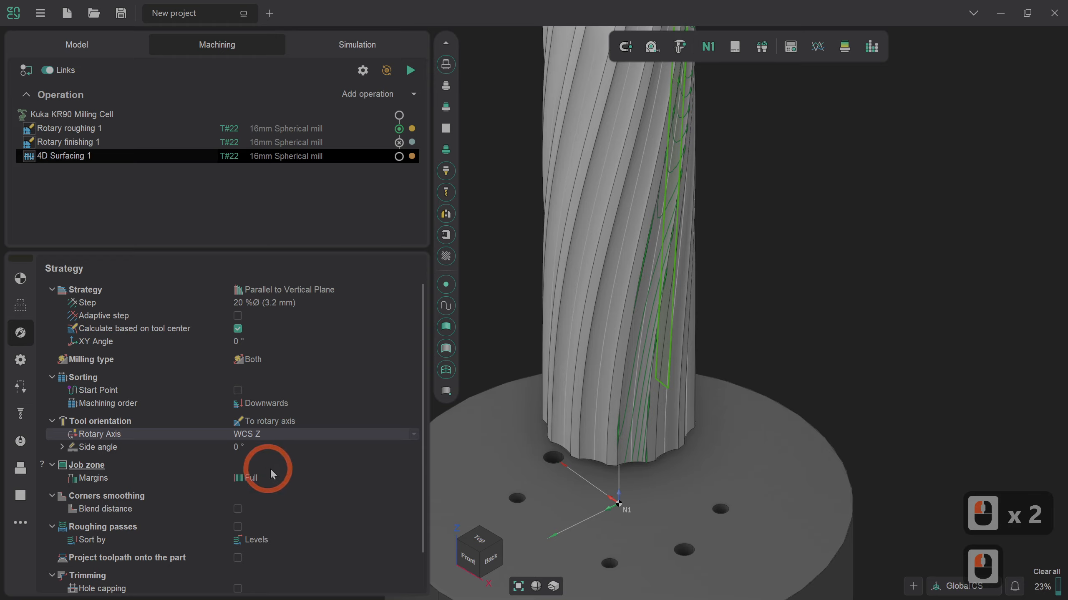
# Step: Change the machining strategy to Across curve and generate the toolpath of the 4D Surfacing operation
pyautogui.moveTo(423, 343)
pyautogui.mouseDown()
pyautogui.moveTo(423, 406)
pyautogui.moveTo(419, 330)
pyautogui.mouseUp()
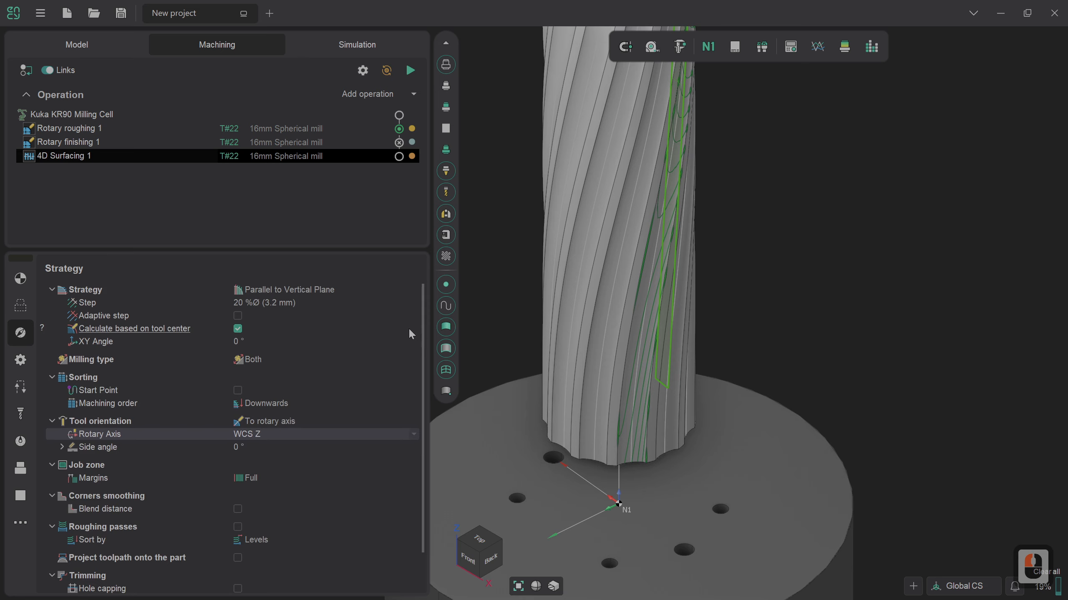
pyautogui.click(334, 290)
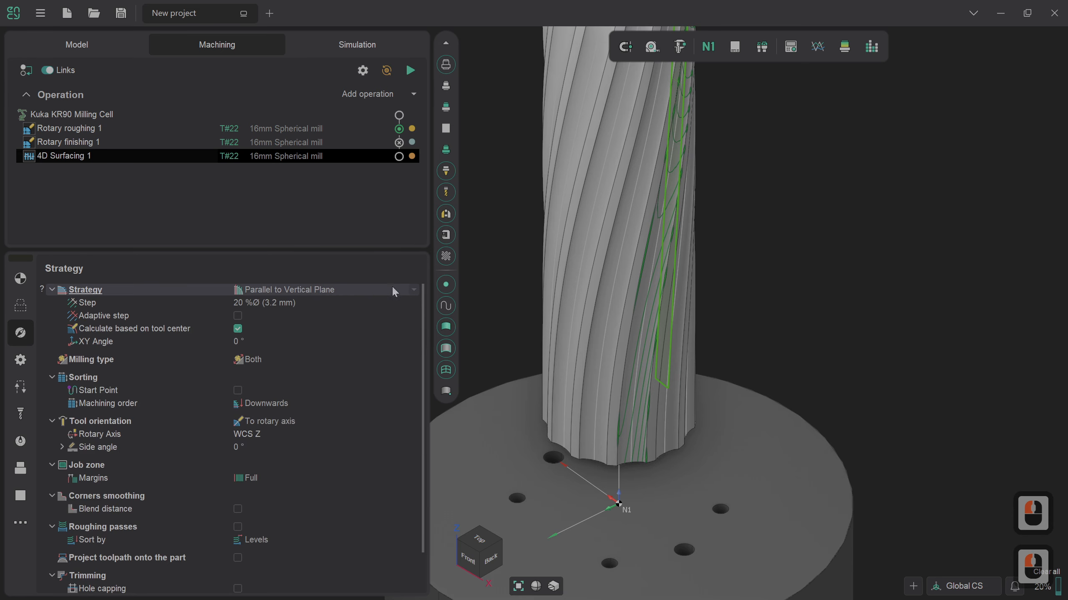
pyautogui.click(415, 291)
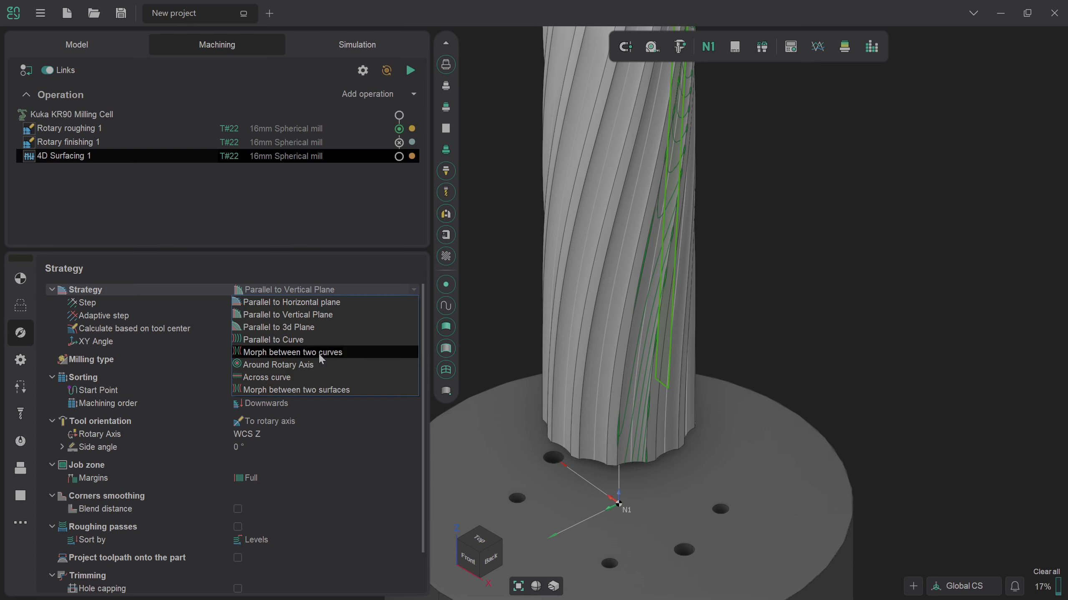
pyautogui.click(268, 376)
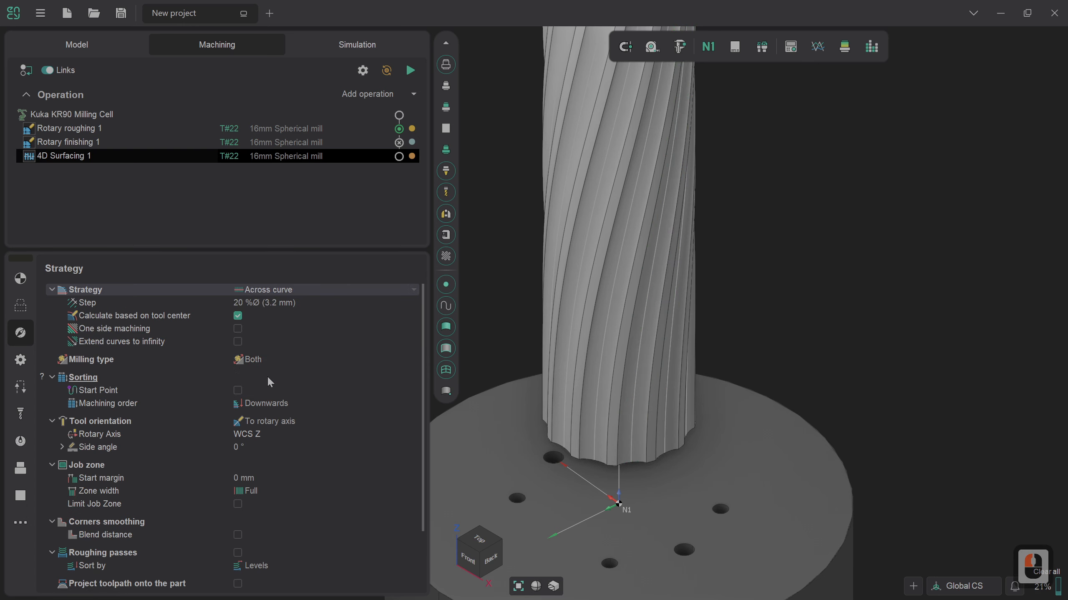
pyautogui.click(411, 70)
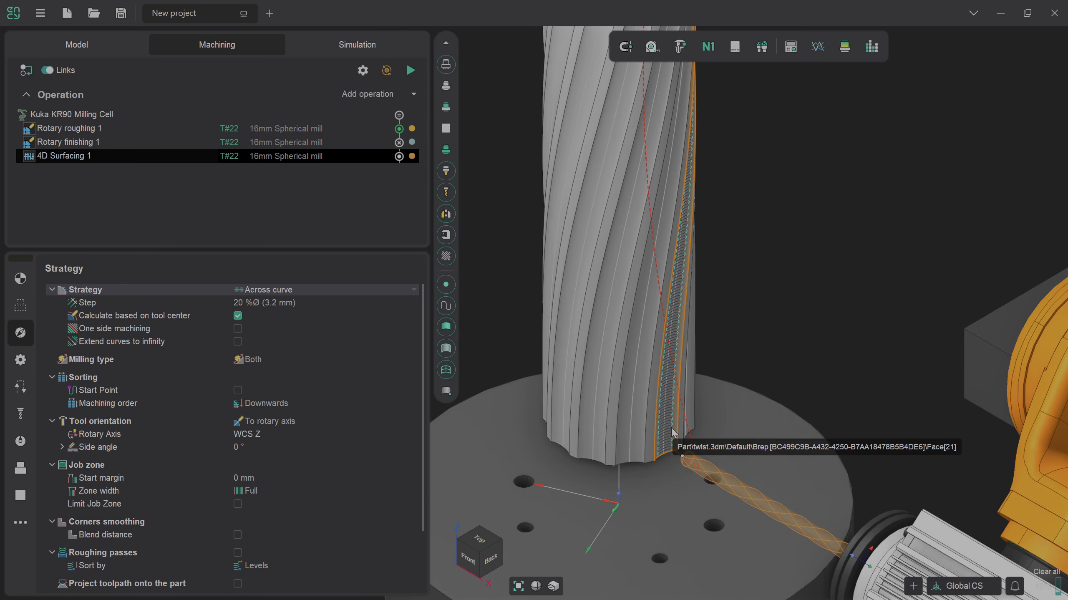
pyautogui.scroll(6, 673, 437)
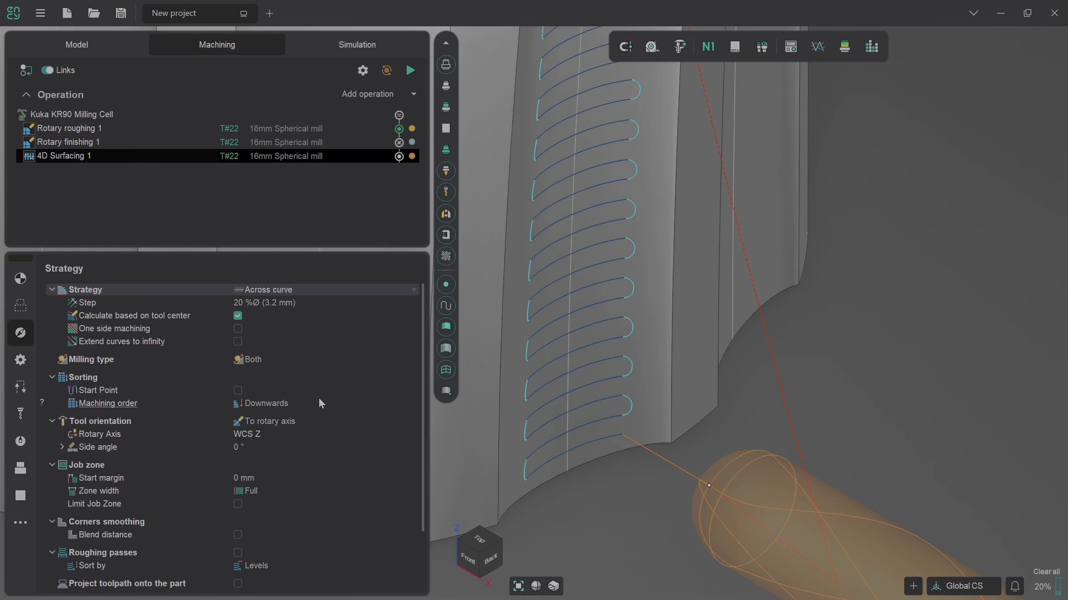
# Step: Extend the passes by 25 %Ø at both the start and the end in the trimming settings
pyautogui.scroll(-5, 320, 399)
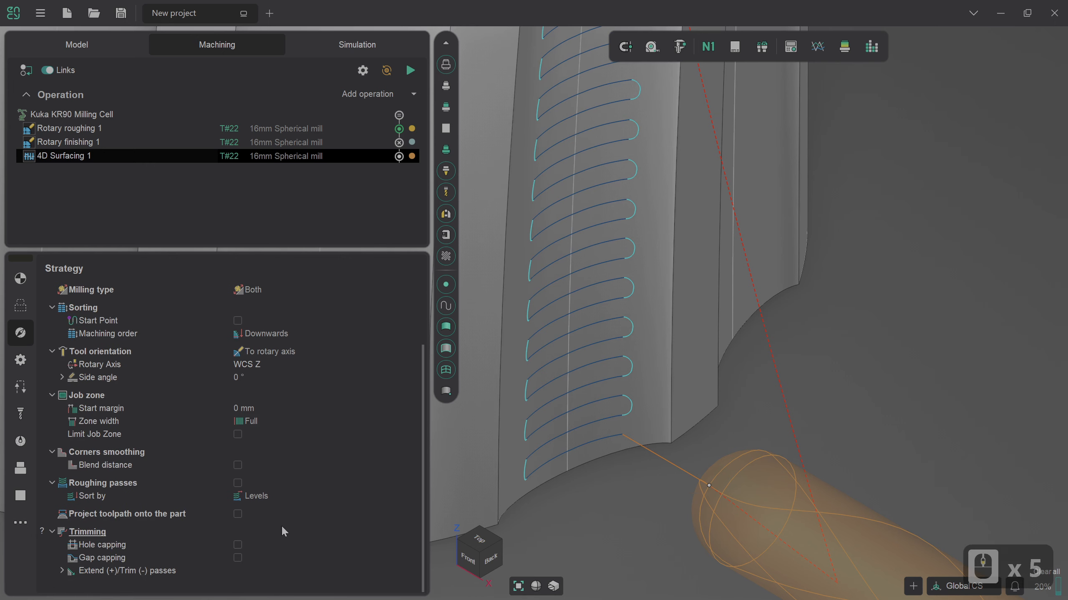
pyautogui.click(61, 570)
pyautogui.scroll(-3, 340, 494)
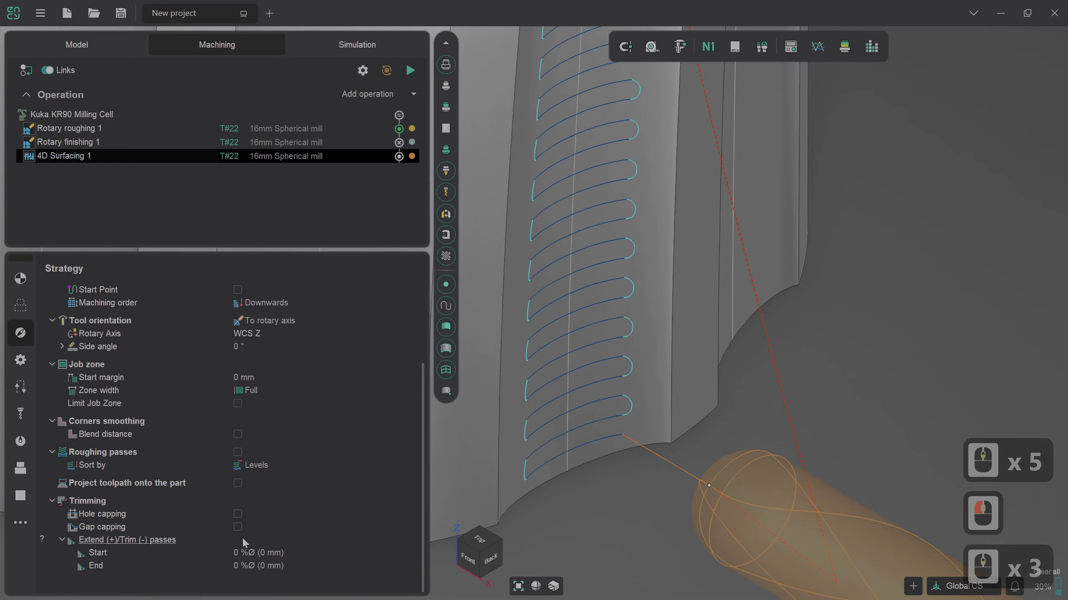
pyautogui.click(238, 553)
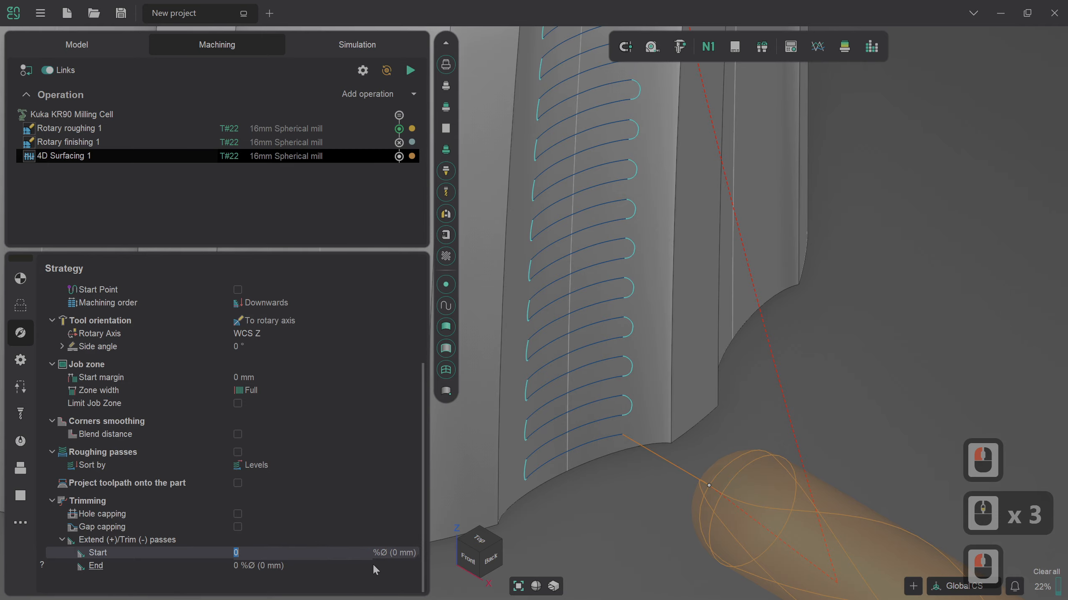
pyautogui.write('25')
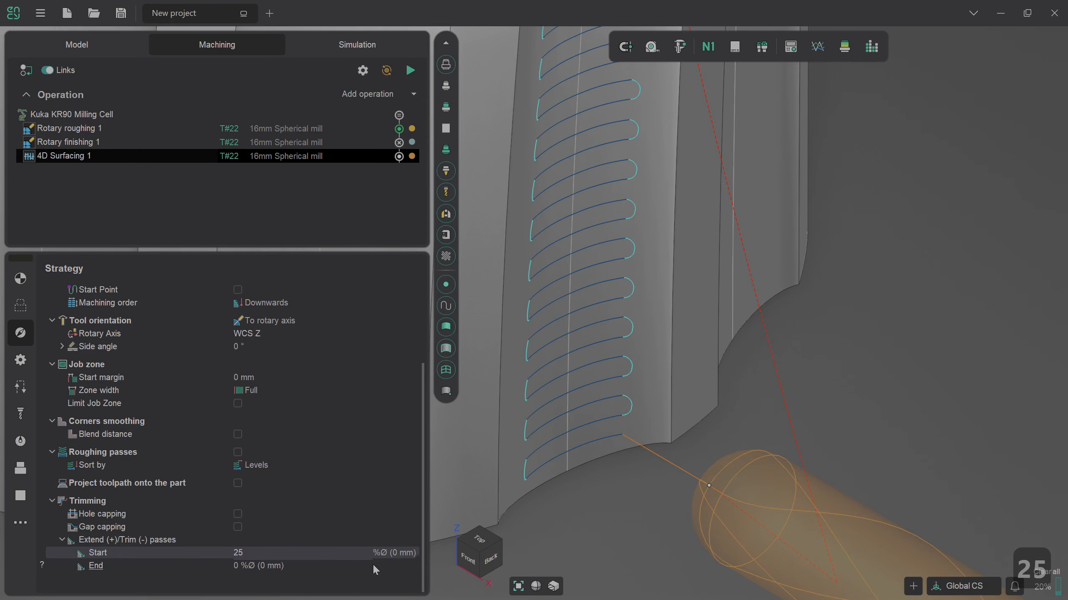
pyautogui.click(365, 565)
pyautogui.write('25')
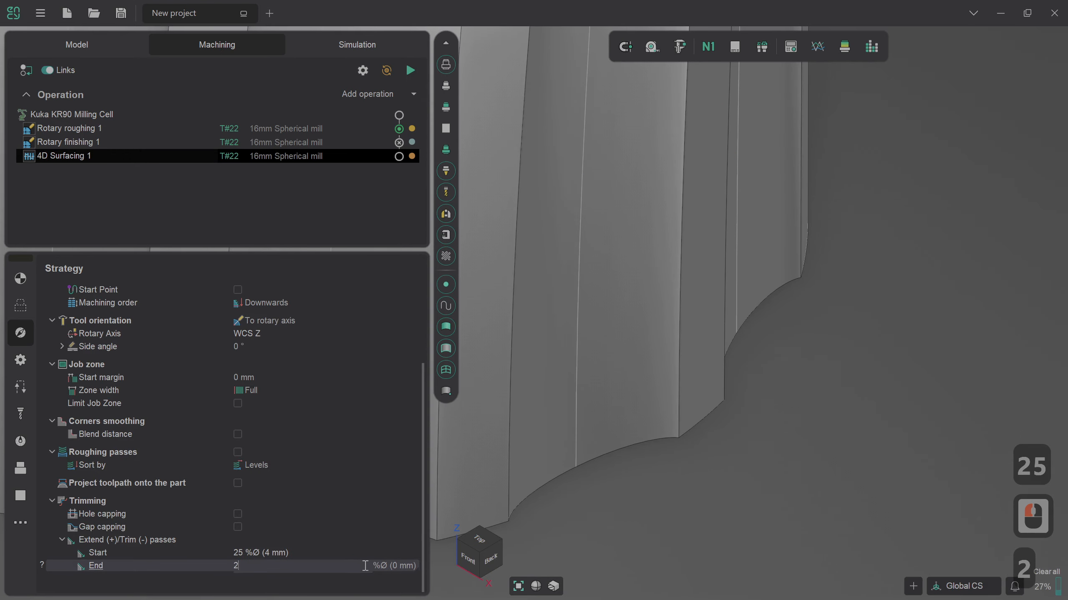
pyautogui.press('Return')
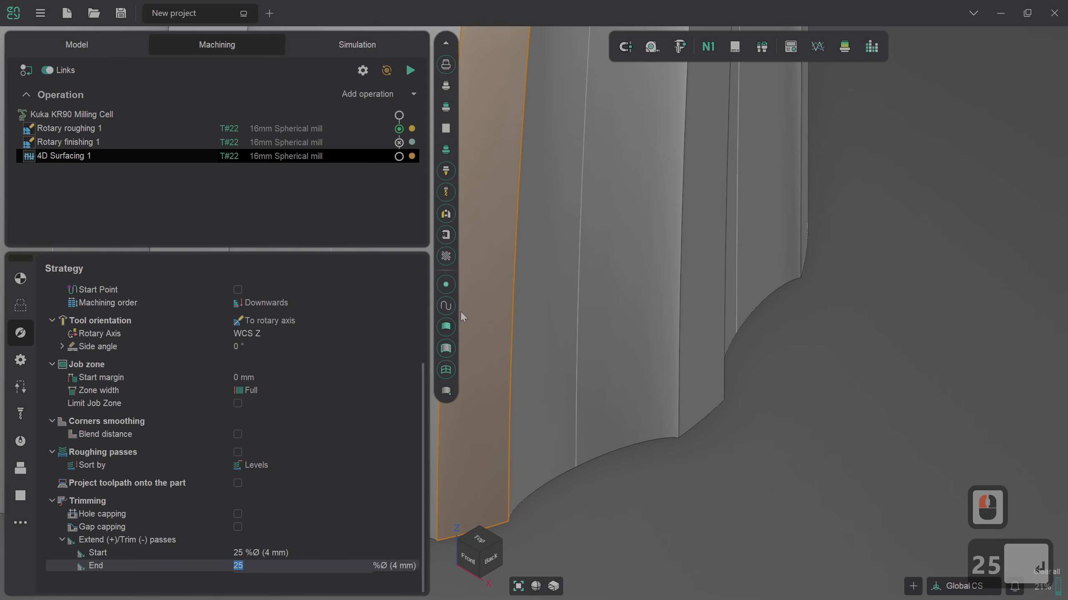
# Step: Regenerate the 4D Surfacing toolpath with the extended passes and inspect it along the groove
pyautogui.click(408, 72)
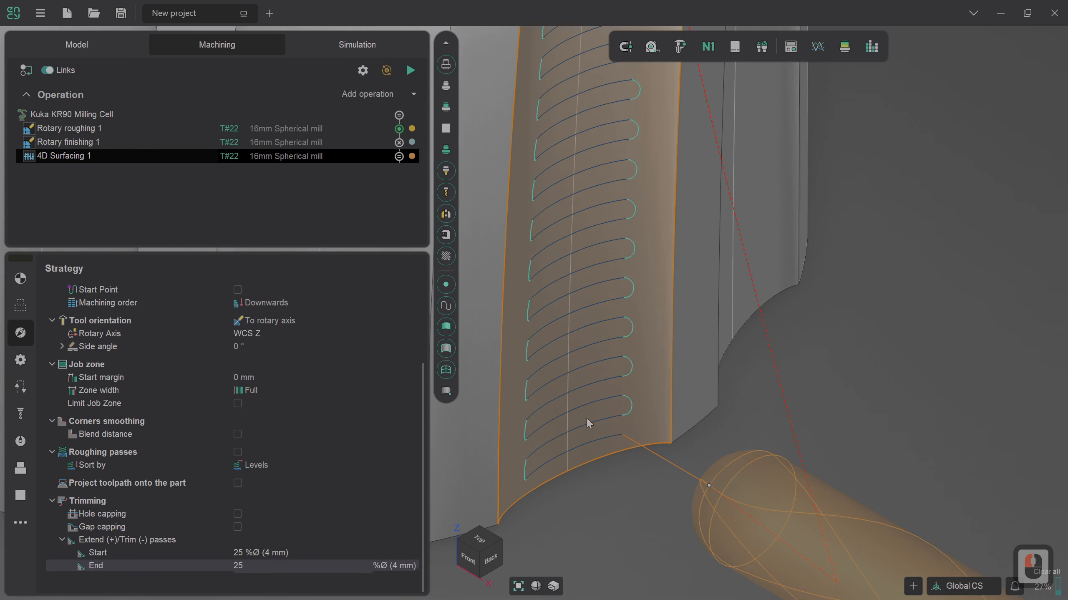
pyautogui.scroll(-5, 566, 428)
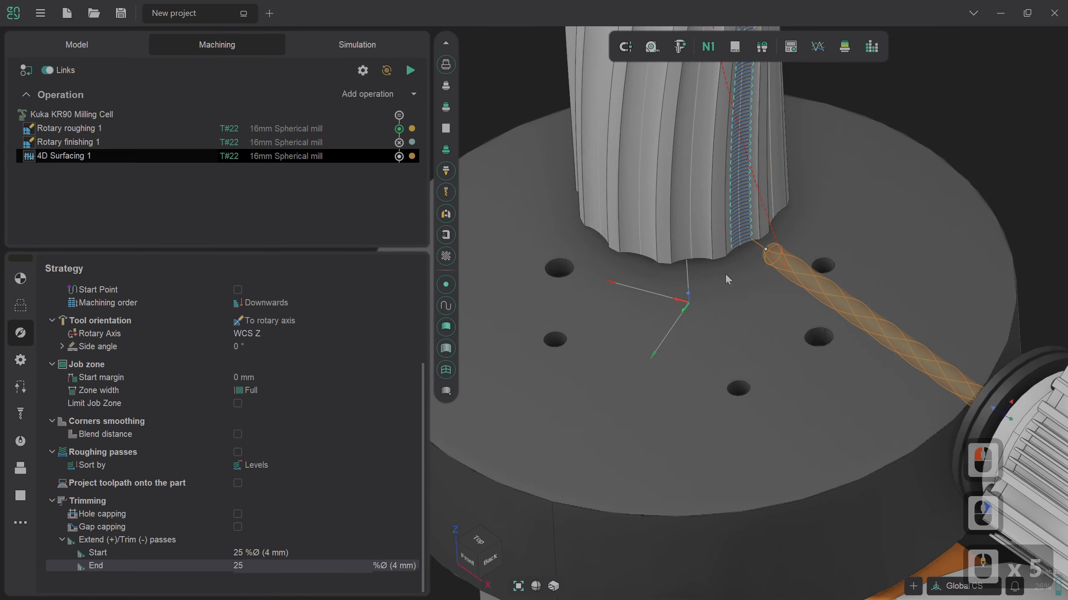
pyautogui.scroll(4, 728, 279)
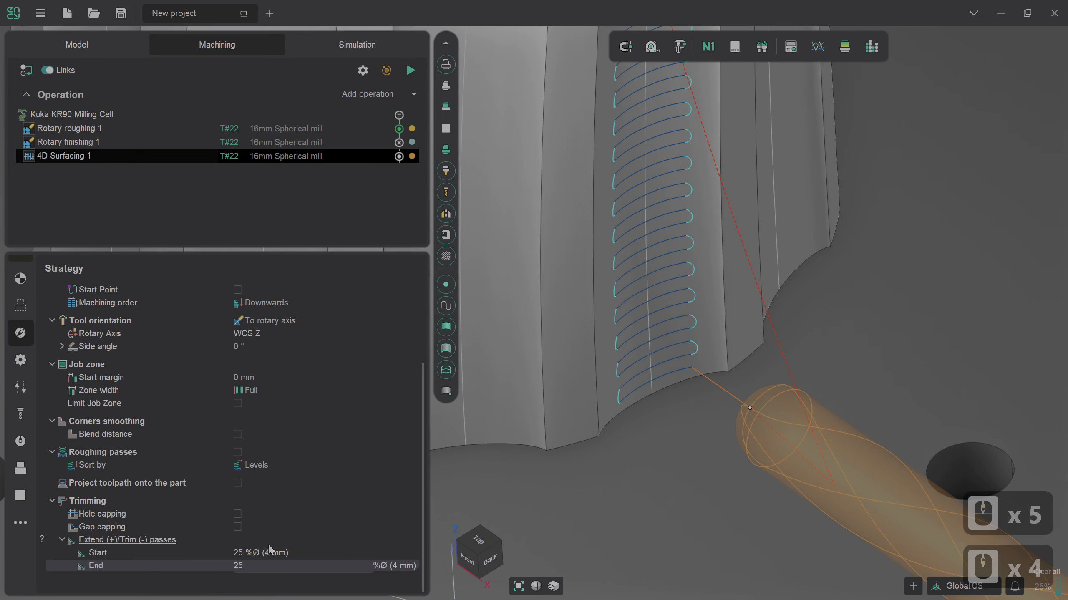
# Step: Extend the passes by 50 %Ø at both the start and the end, and regenerate the 4D Surfacing toolpath
pyautogui.click(296, 553)
pyautogui.click(358, 546)
pyautogui.write('50')
pyautogui.press('Return')
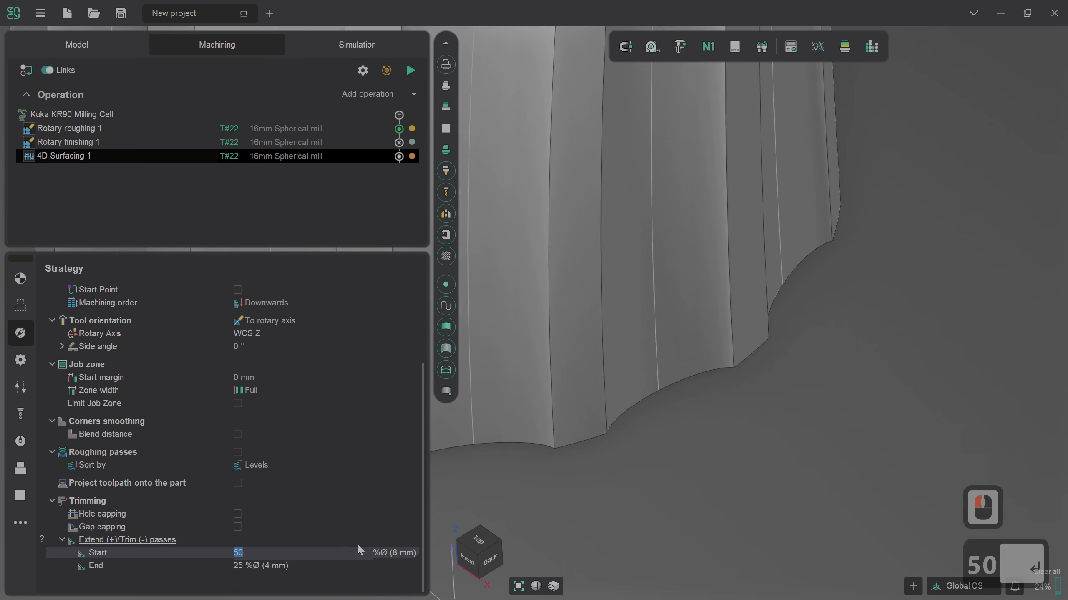
pyautogui.click(335, 568)
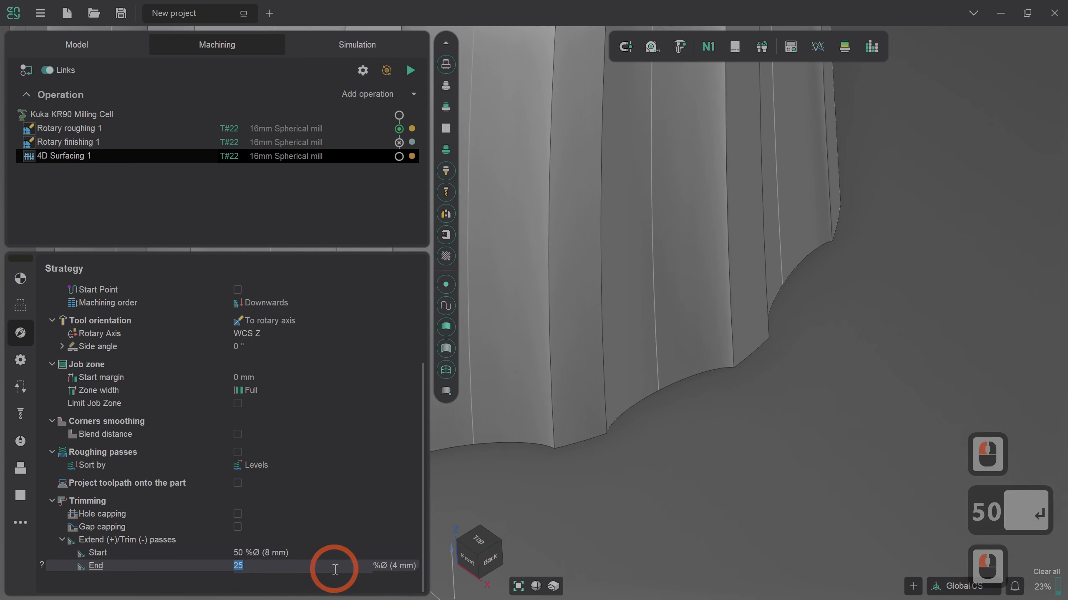
pyautogui.write('50')
pyautogui.press('Return')
pyautogui.click(410, 70)
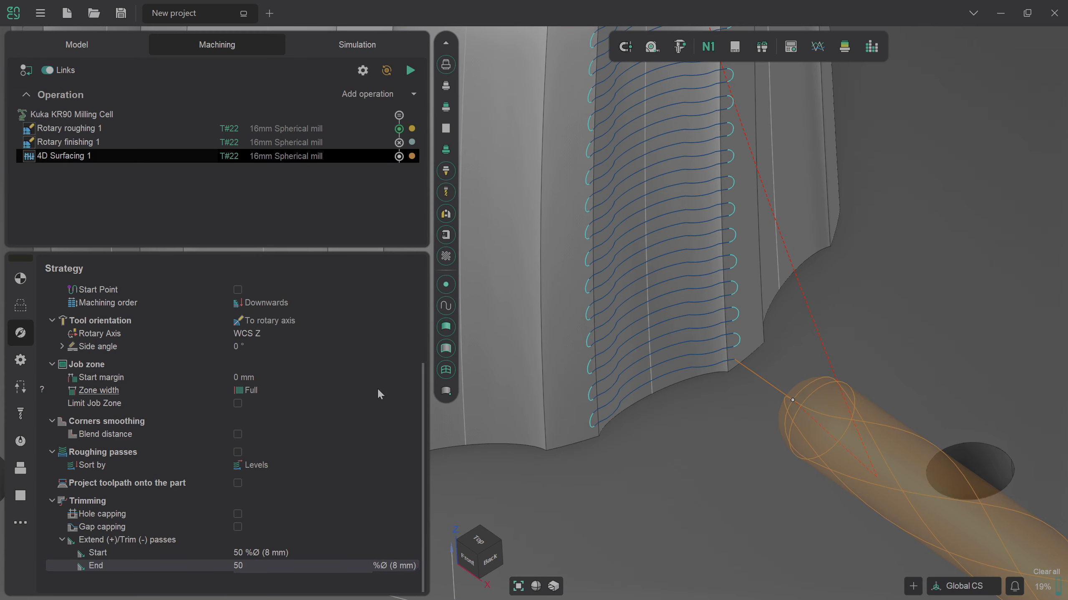
pyautogui.scroll(-8, 753, 396)
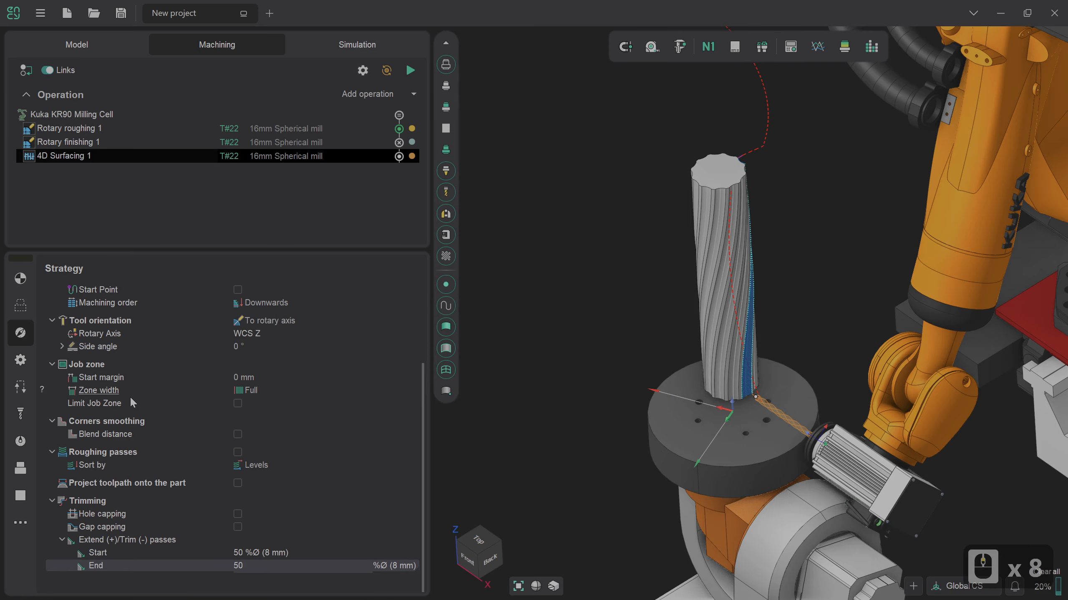
# Step: Reset the simulated workpiece to raw stock and rebuild it as left by the operations preceding 4D Surfacing 1
pyautogui.click(22, 384)
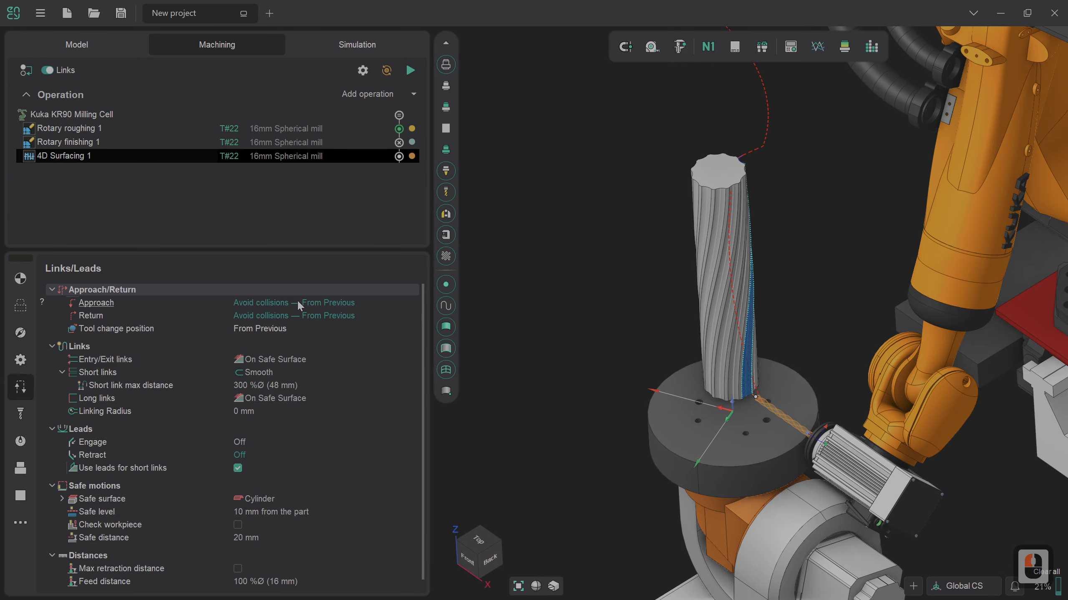
pyautogui.click(20, 278)
pyautogui.click(372, 134)
pyautogui.click(372, 44)
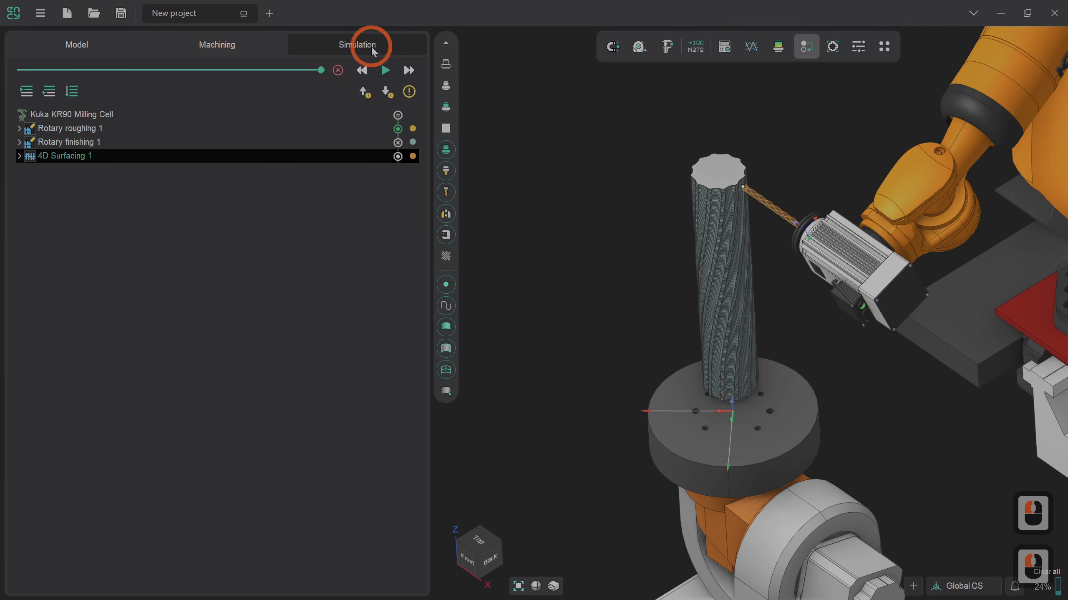
pyautogui.click(338, 70)
pyautogui.click(401, 262)
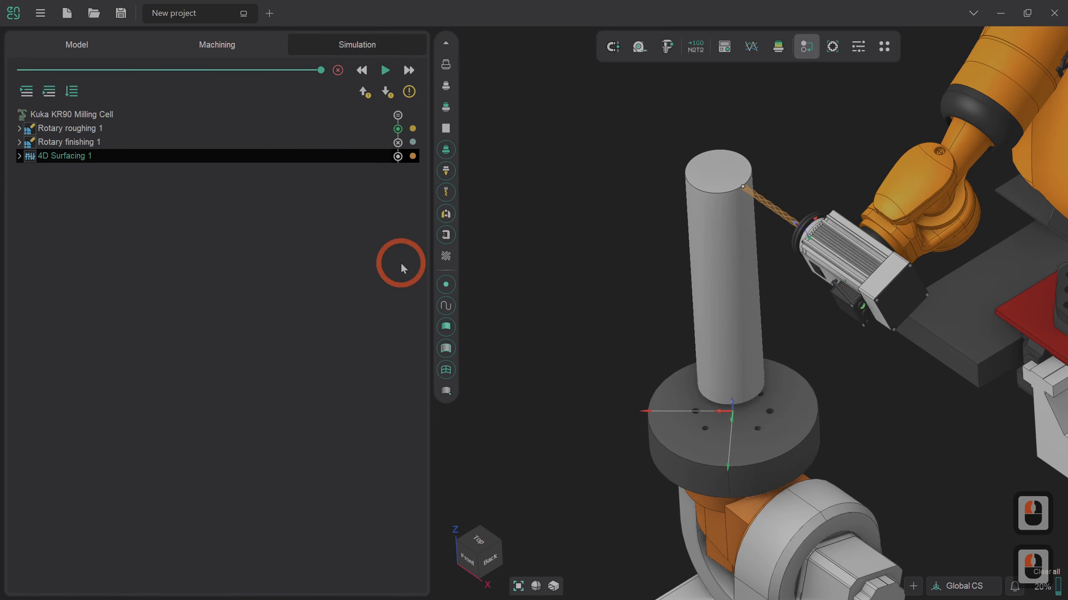
pyautogui.click(55, 91)
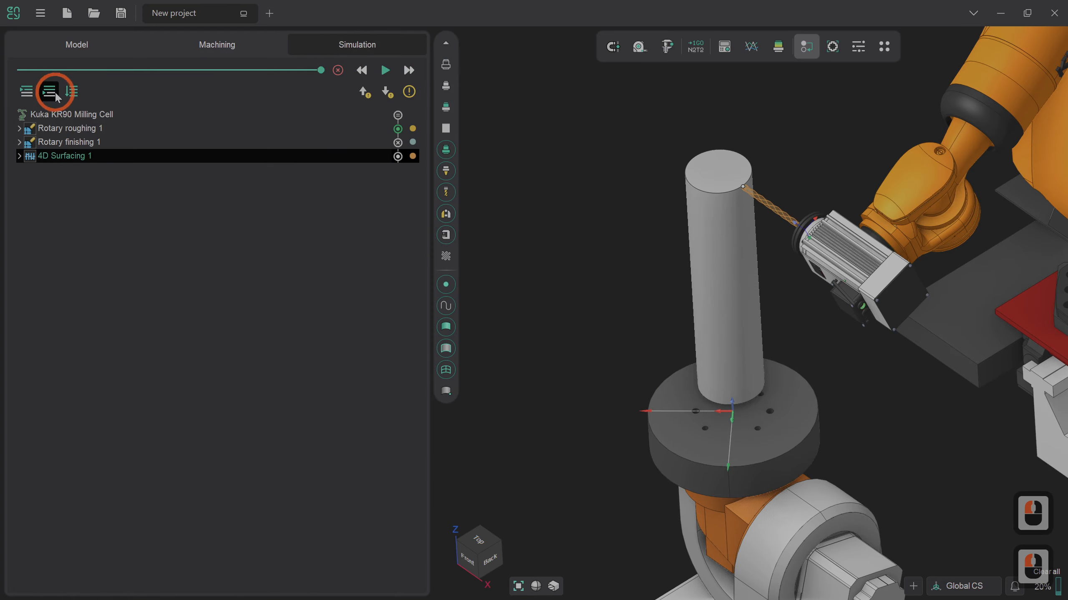
pyautogui.click(634, 245)
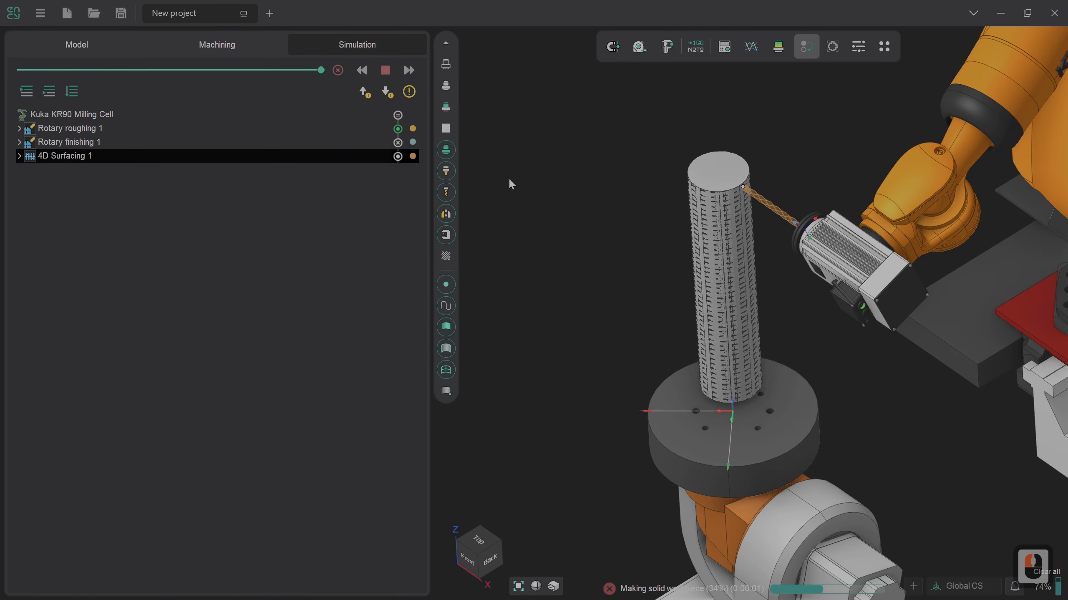
# Step: Slow down the simulation and run 4D Surfacing 1, examining how the tool cuts the spiral groove
pyautogui.moveTo(325, 73); pyautogui.dragTo(255, 72)
pyautogui.click(385, 70)
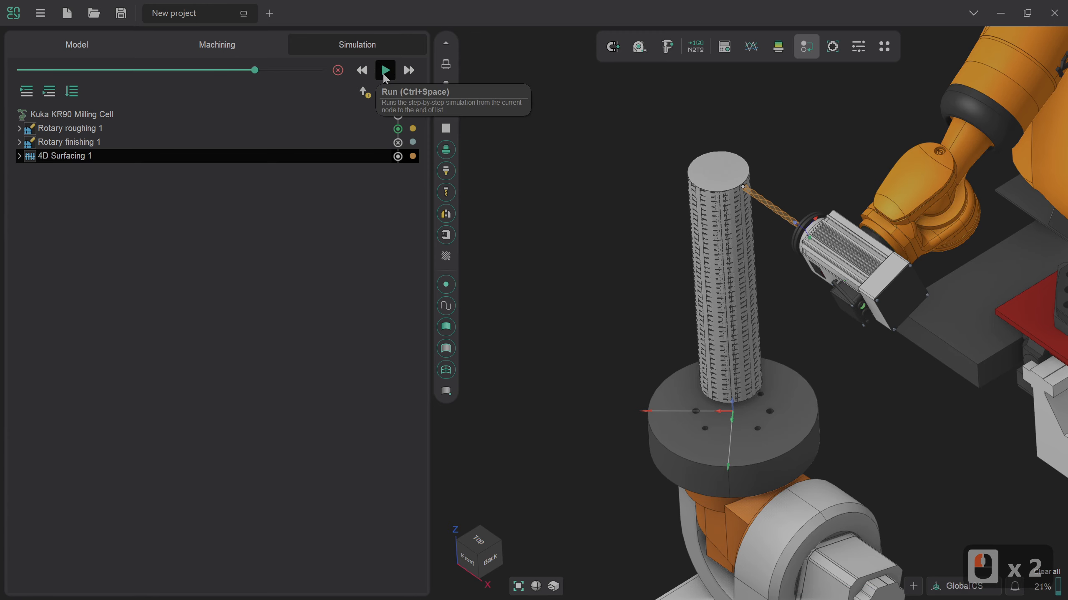
pyautogui.click(384, 70)
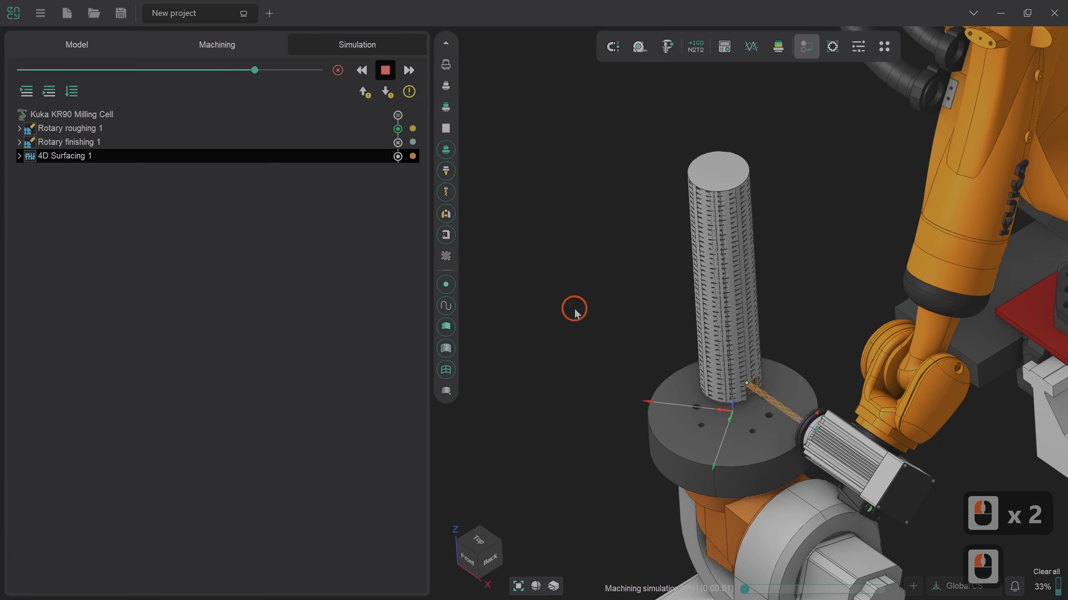
pyautogui.scroll(4, 759, 380)
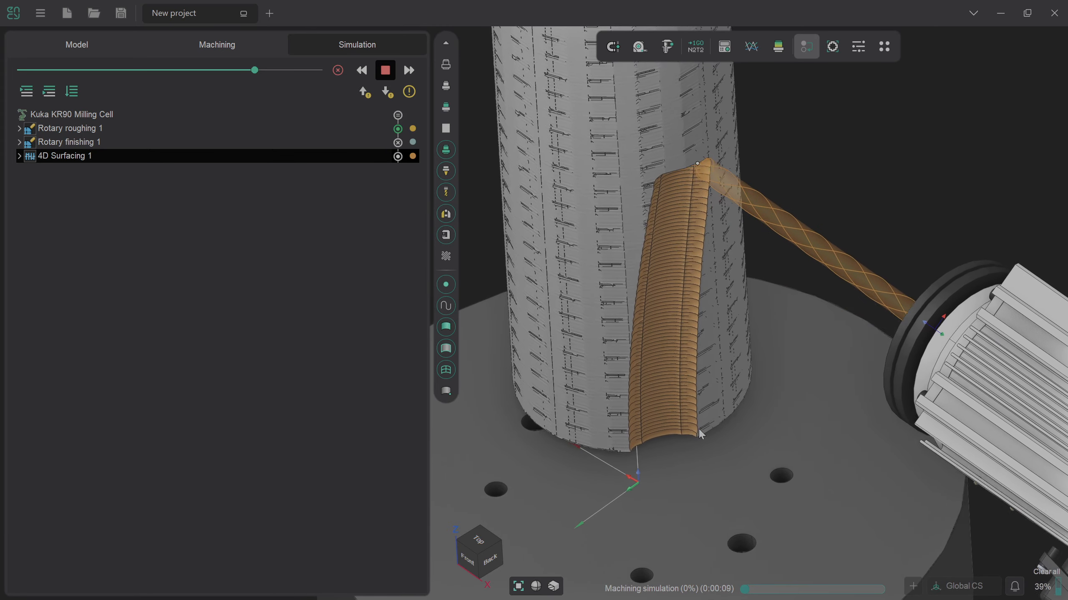
pyautogui.scroll(-2, 701, 433)
pyautogui.scroll(-2, 701, 434)
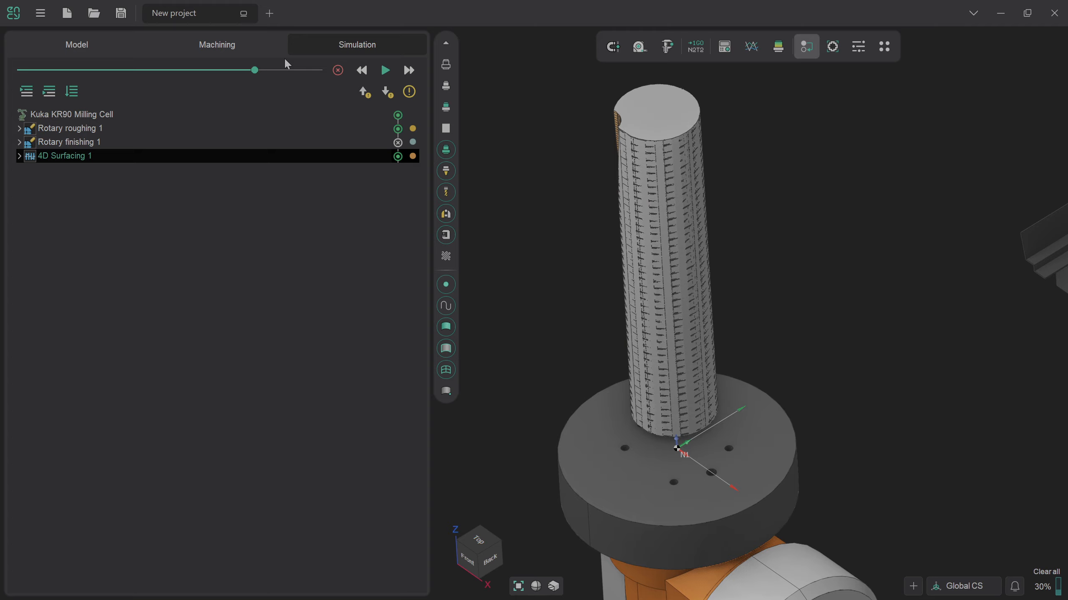
# Step: Duplicate the 4D Surfacing 1 operation in the machining operation list
pyautogui.click(271, 50)
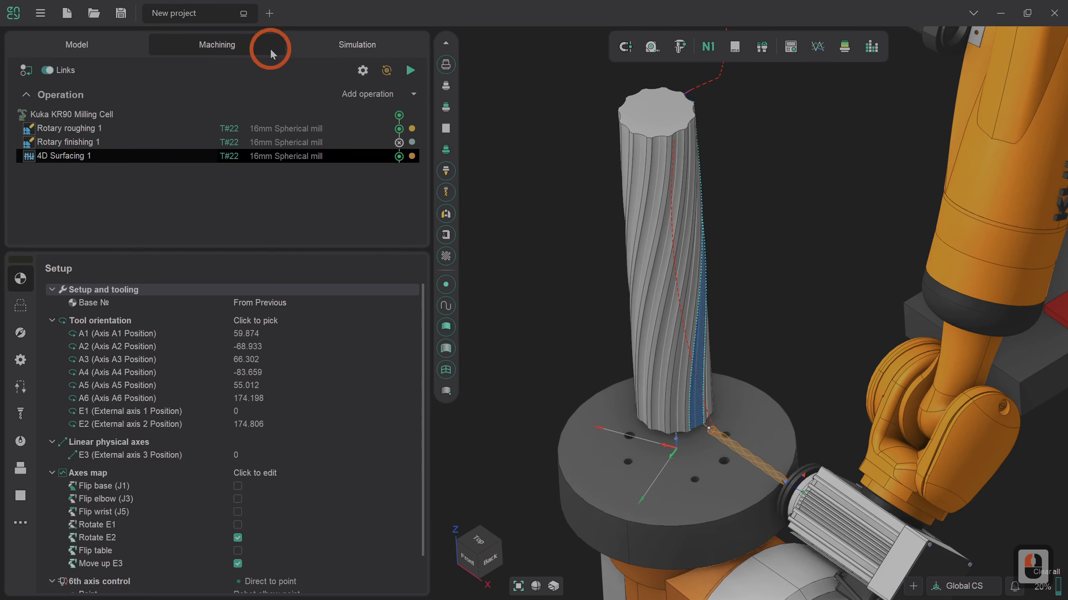
pyautogui.rightClick(274, 159)
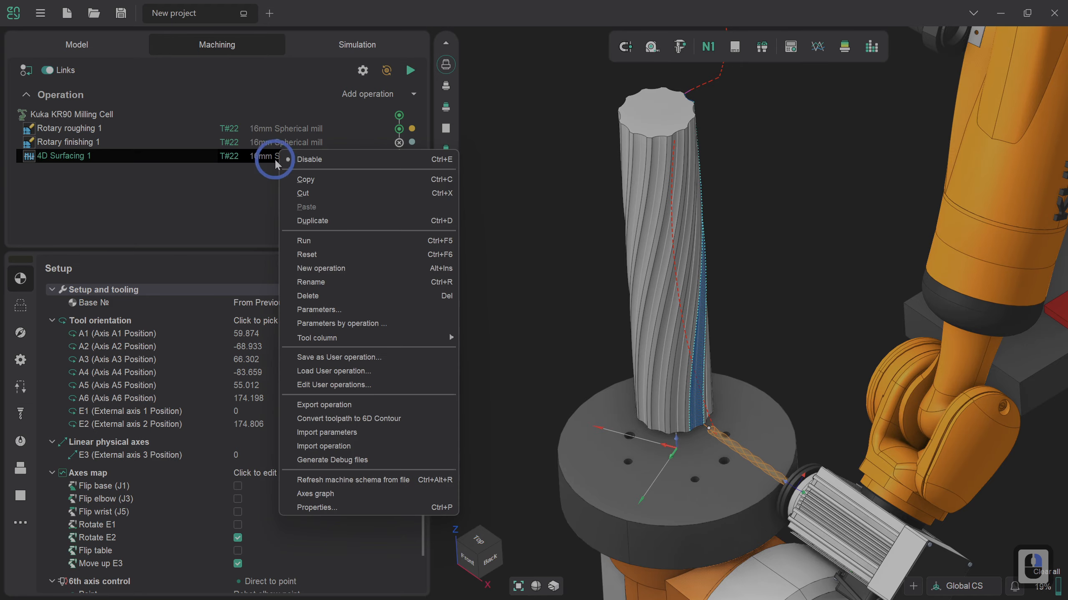
pyautogui.click(301, 222)
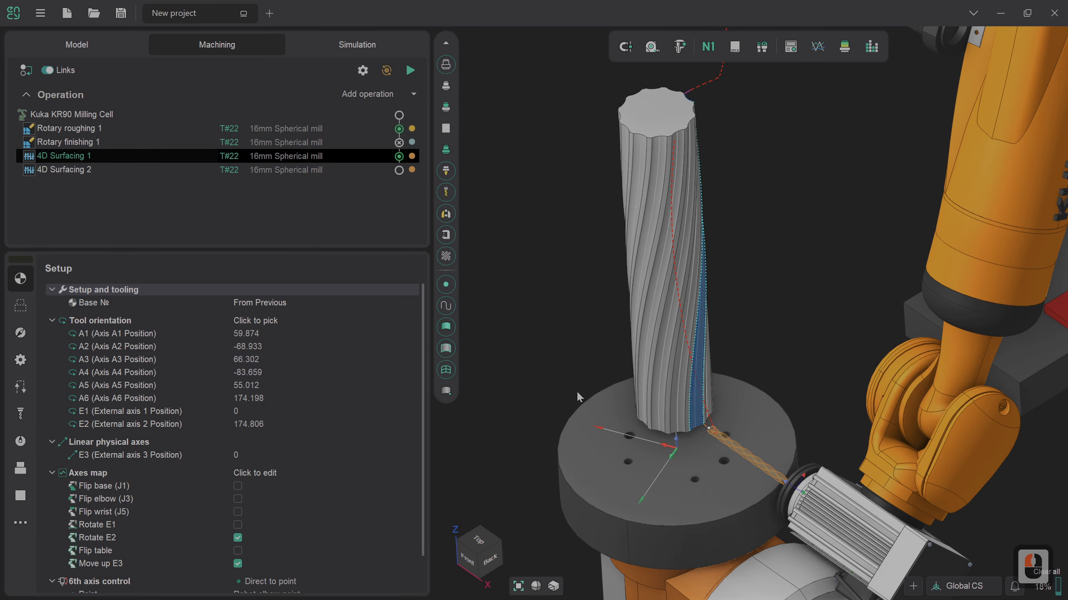
# Step: Examine the edge of the machined groove and the narrow face beside it along the column
pyautogui.scroll(6, 709, 416)
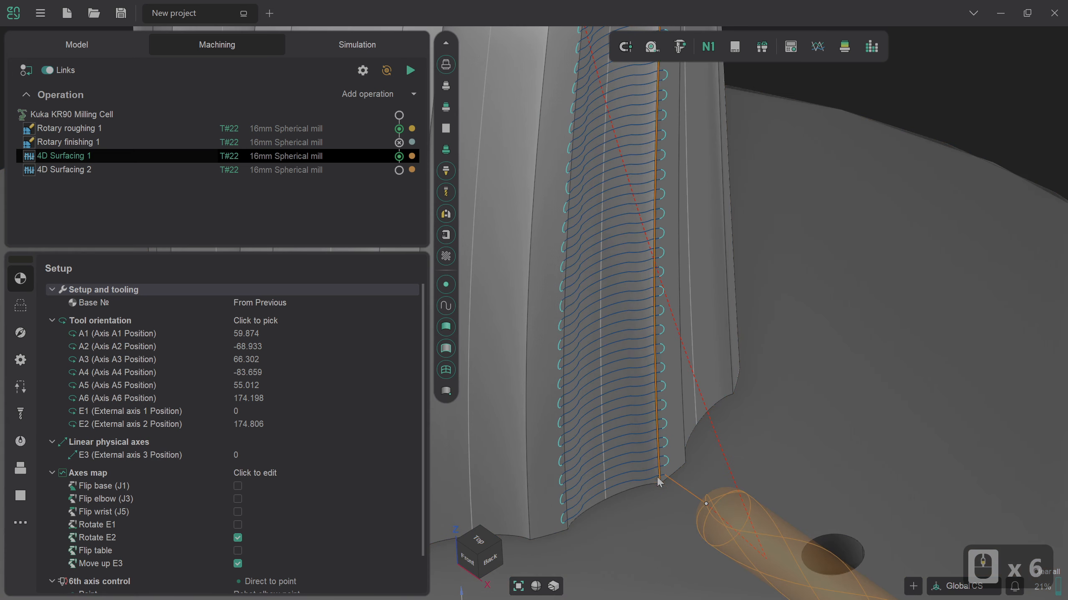
pyautogui.scroll(-6, 668, 430)
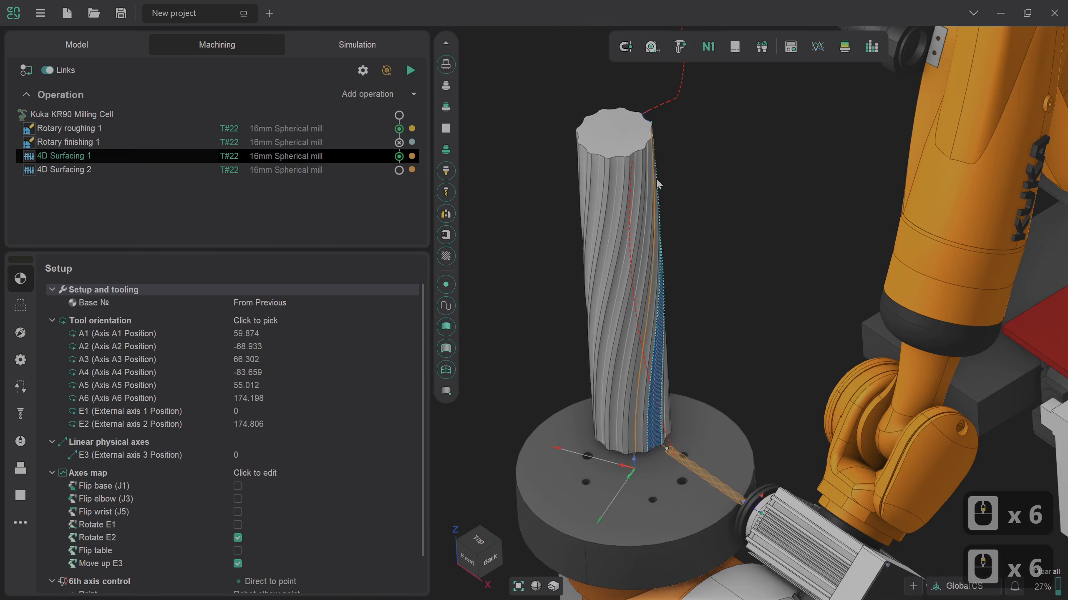
pyautogui.scroll(7, 656, 178)
pyautogui.scroll(-3, 636, 237)
pyautogui.moveTo(673, 139); pyautogui.dragTo(605, 158, button='right')
pyautogui.moveTo(661, 130); pyautogui.dragTo(686, 132, button='right')
pyautogui.scroll(-3, 686, 132)
pyautogui.scroll(1, 734, 409)
pyautogui.scroll(4, 734, 409)
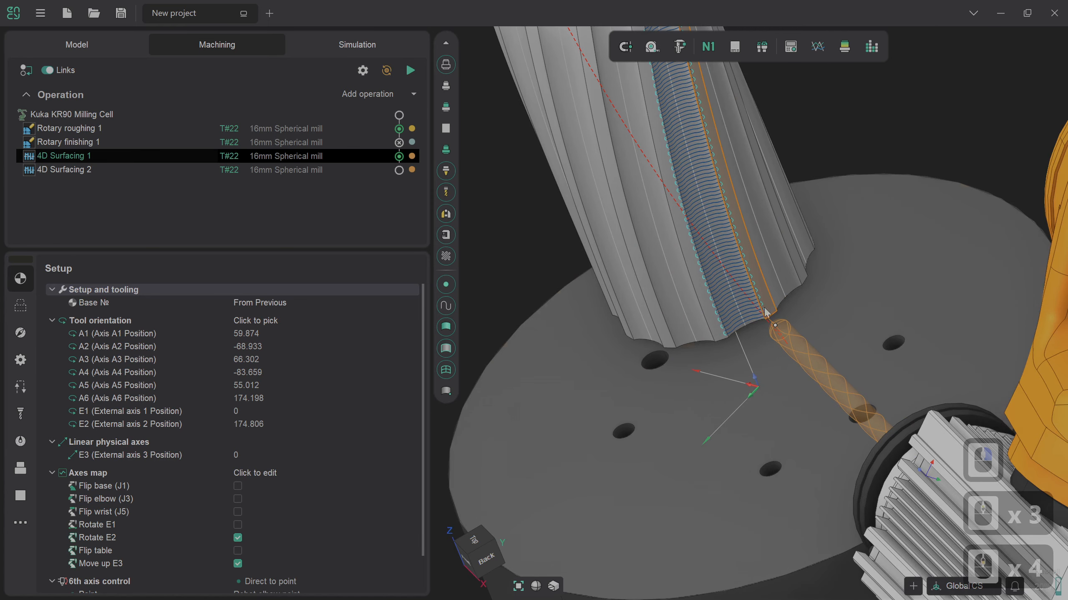
pyautogui.click(470, 557)
pyautogui.scroll(6, 651, 392)
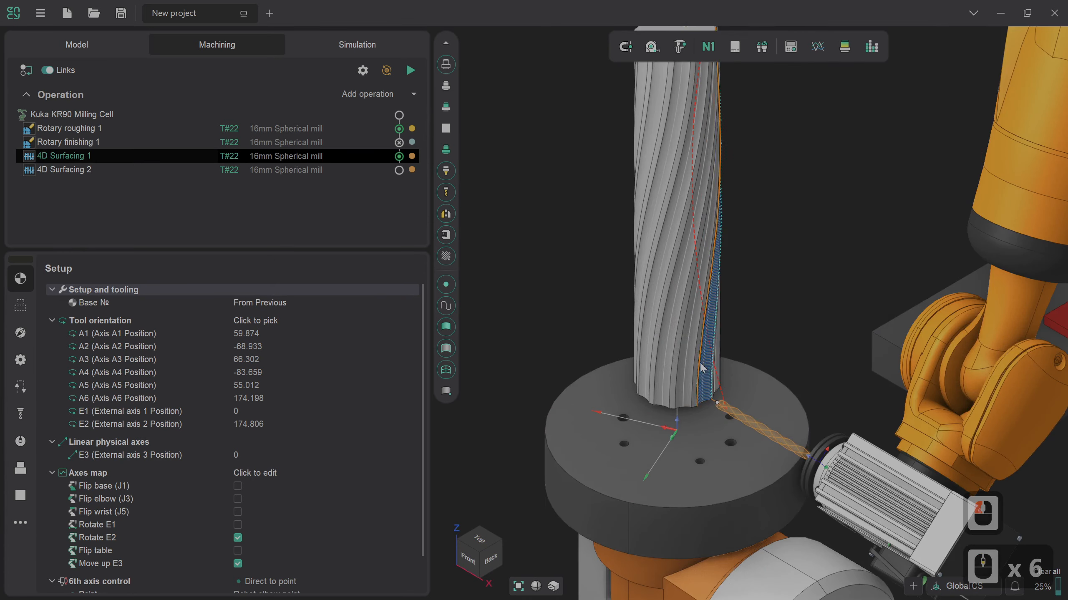
pyautogui.scroll(5, 703, 368)
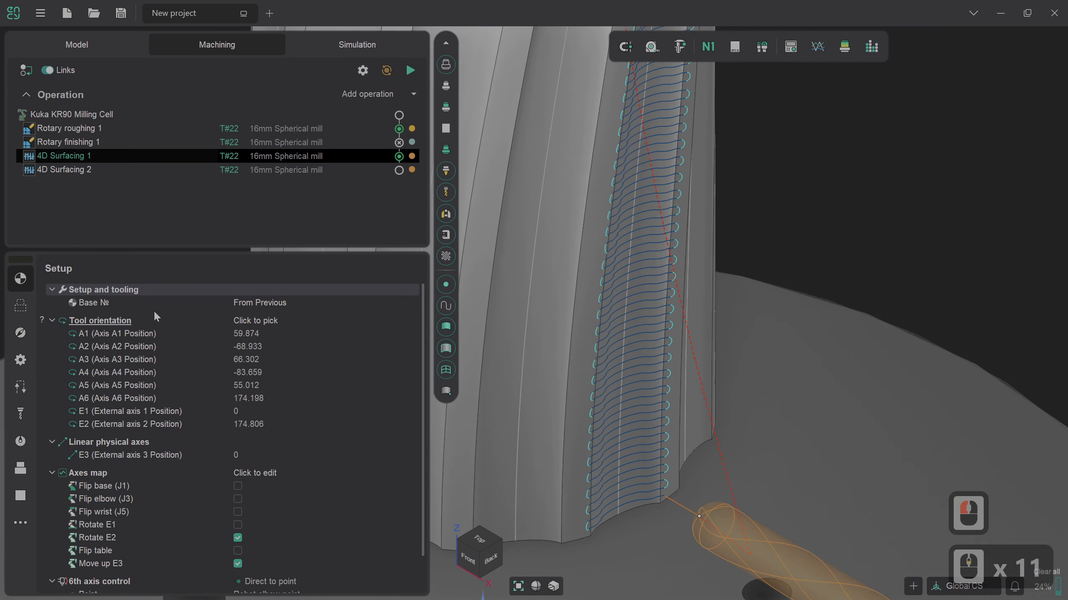
# Step: Replace the groove face in the job assignment of 4D Surfacing 1 with the adjacent narrow face as machining surface
pyautogui.click(23, 306)
pyautogui.click(147, 363)
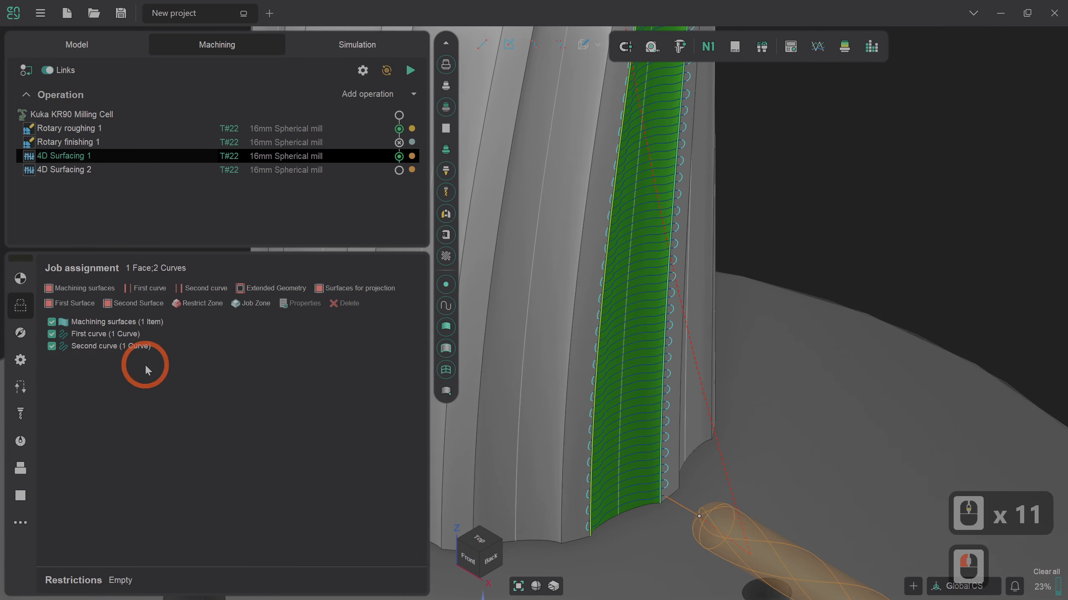
pyautogui.click(138, 322)
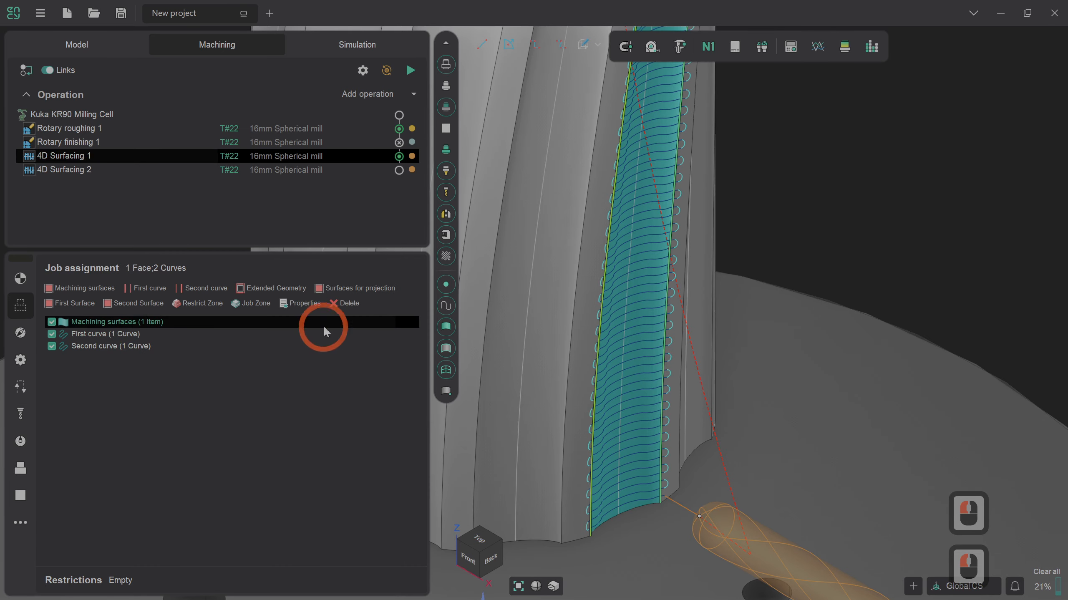
pyautogui.click(344, 303)
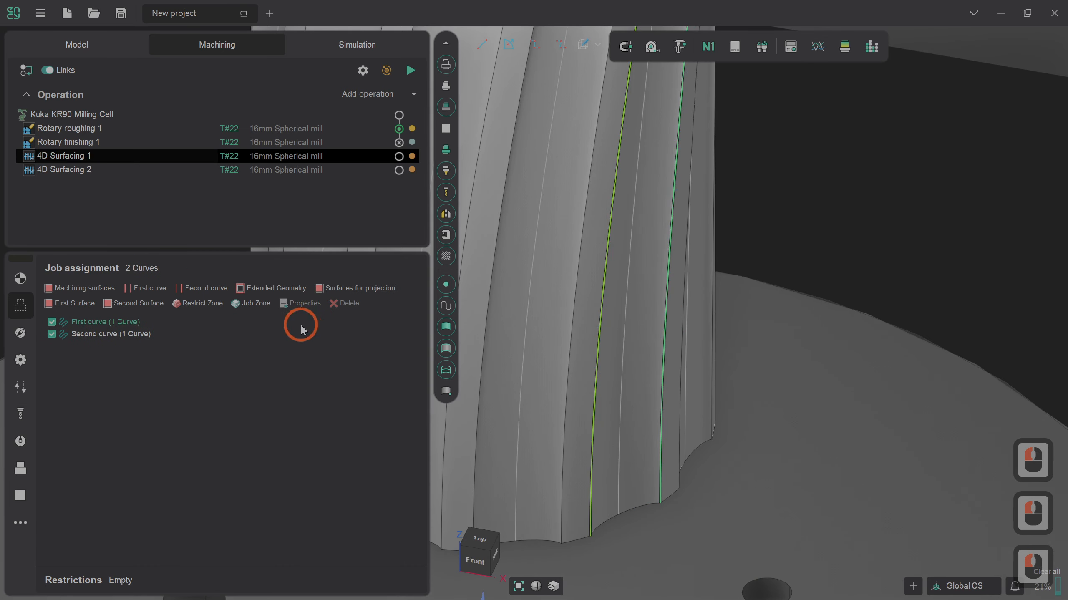
pyautogui.click(674, 486)
pyautogui.click(280, 414)
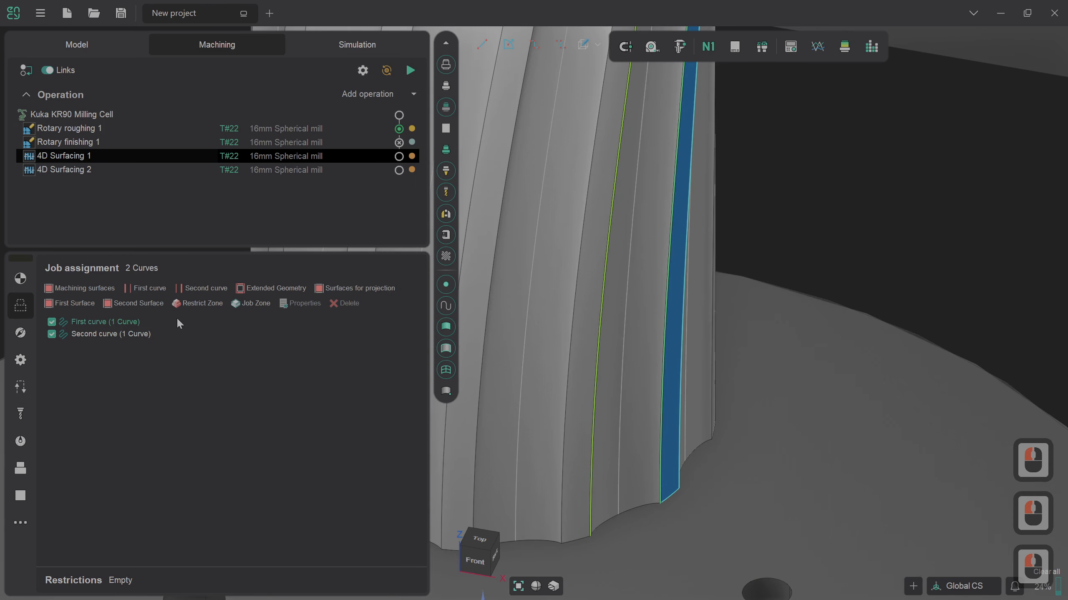
pyautogui.click(110, 289)
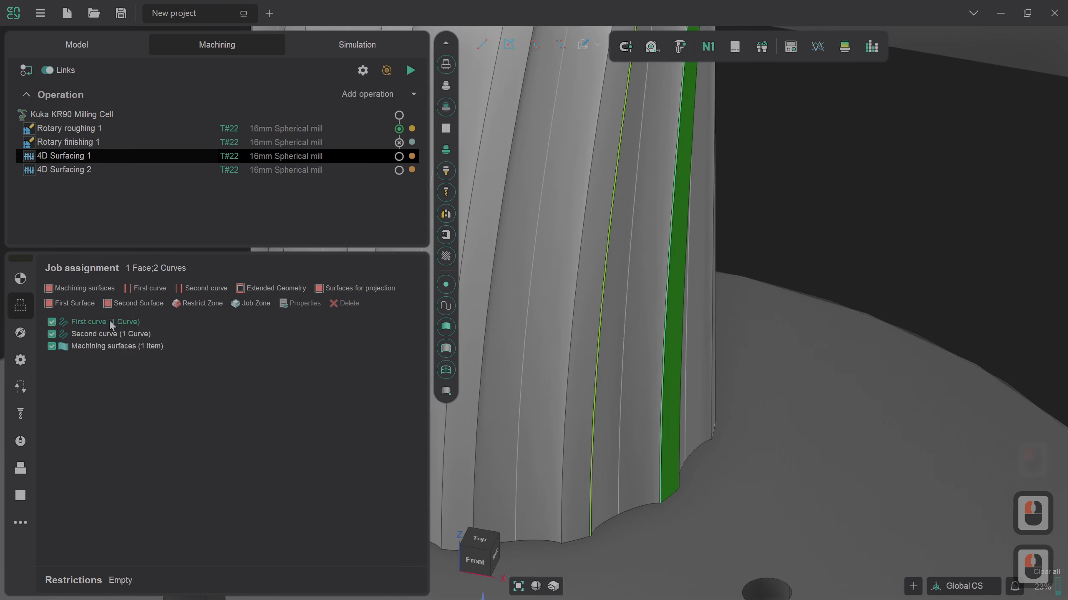
# Step: Replace the second curve in the job assignment with the narrow face's long edge facing away from the groove
pyautogui.click(111, 334)
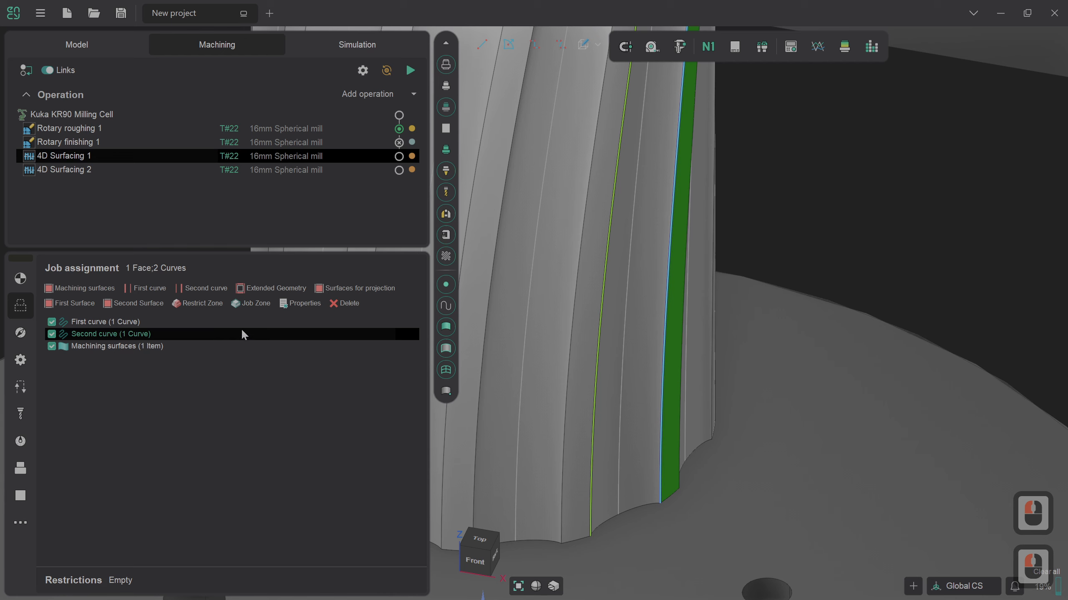
pyautogui.click(345, 303)
pyautogui.click(620, 453)
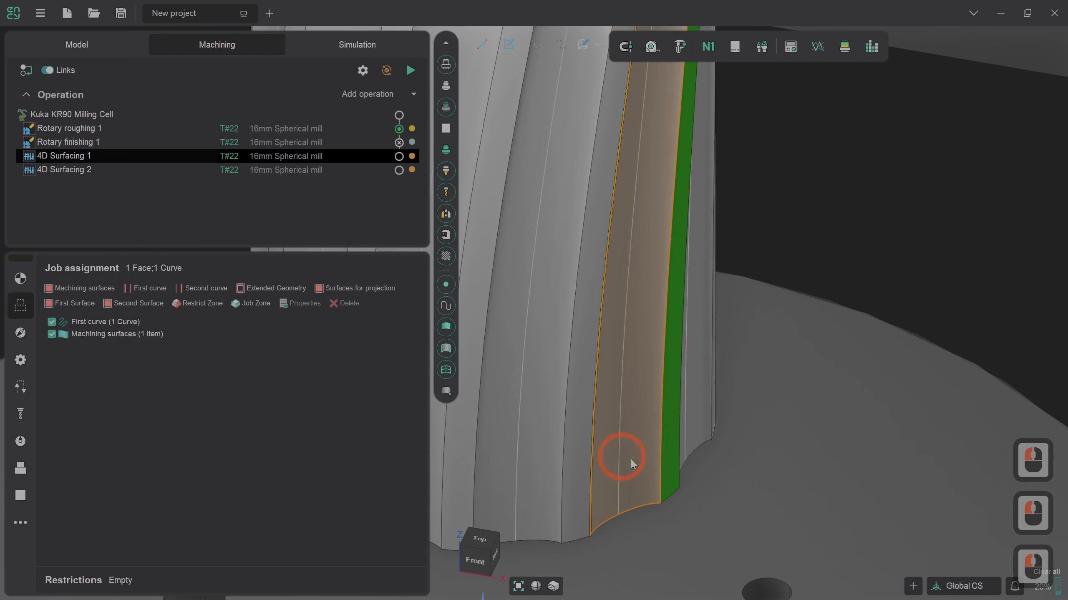
pyautogui.click(680, 457)
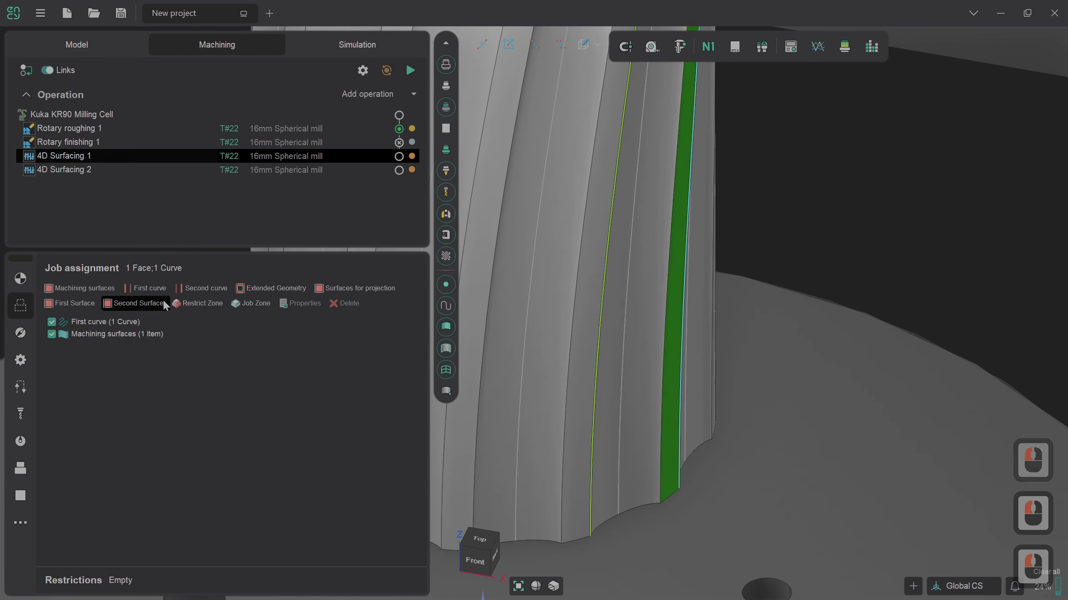
pyautogui.click(186, 289)
pyautogui.click(199, 335)
# Step: Replace the first curve with the narrow face's edge shared with the groove, and move 4D Surfacing 1 after 4D Surfacing 2
pyautogui.click(117, 323)
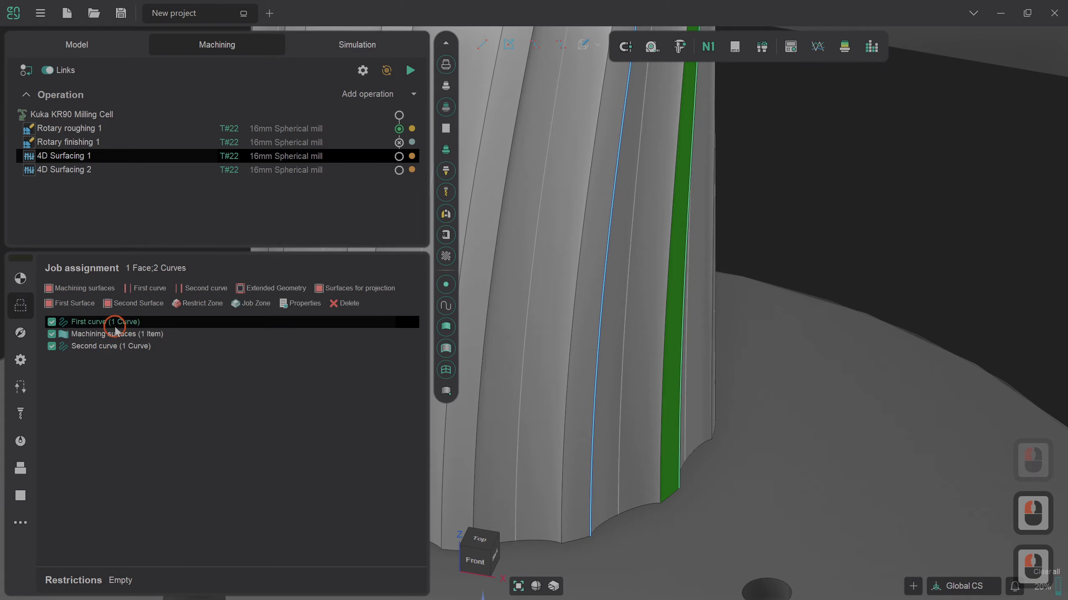
pyautogui.click(352, 327)
pyautogui.click(347, 304)
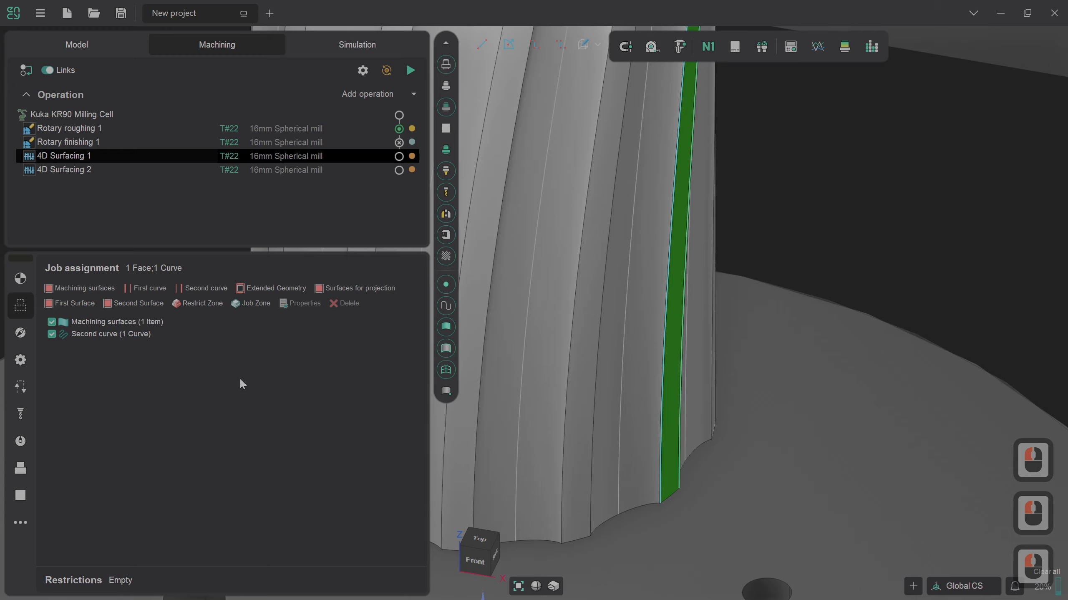
pyautogui.click(145, 288)
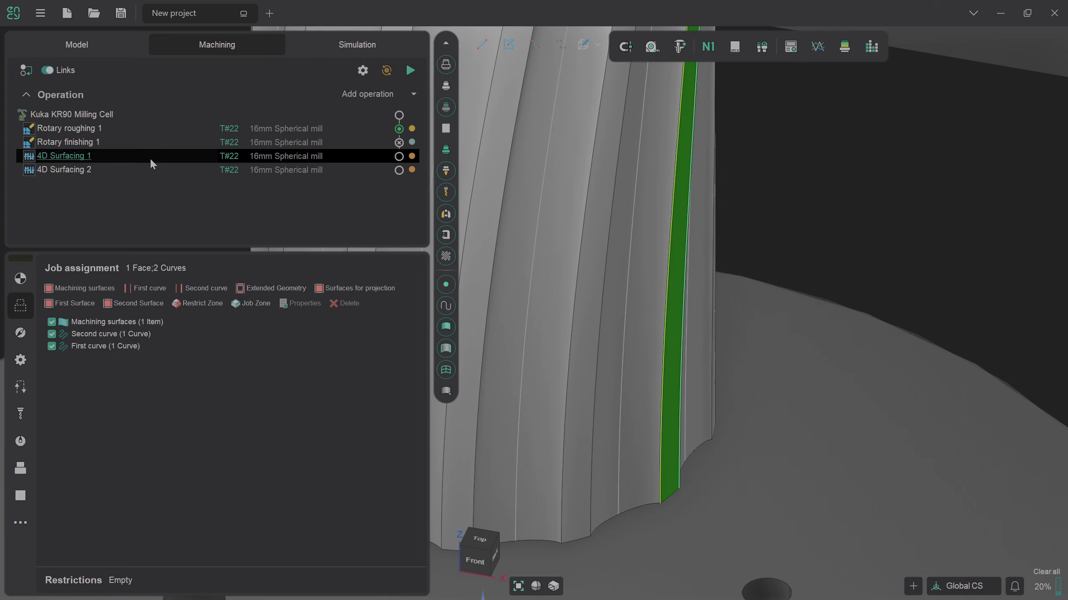
pyautogui.moveTo(150, 157); pyautogui.dragTo(150, 172)
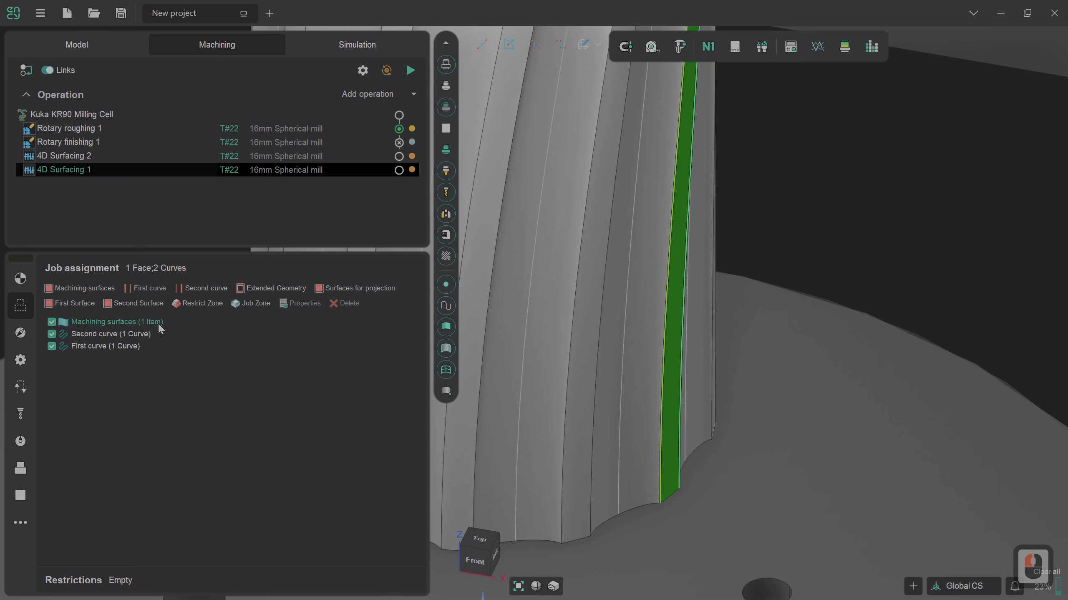
# Step: Set the machining strategy of 4D Surfacing 1 to Morph between two curves and review its remaining strategy parameters
pyautogui.click(20, 332)
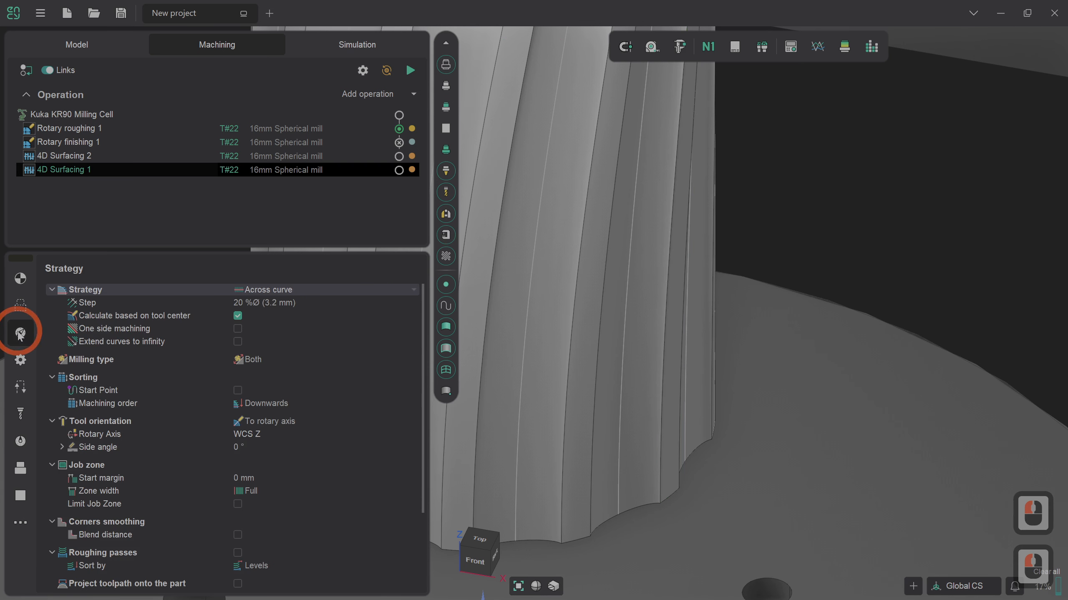
pyautogui.click(277, 291)
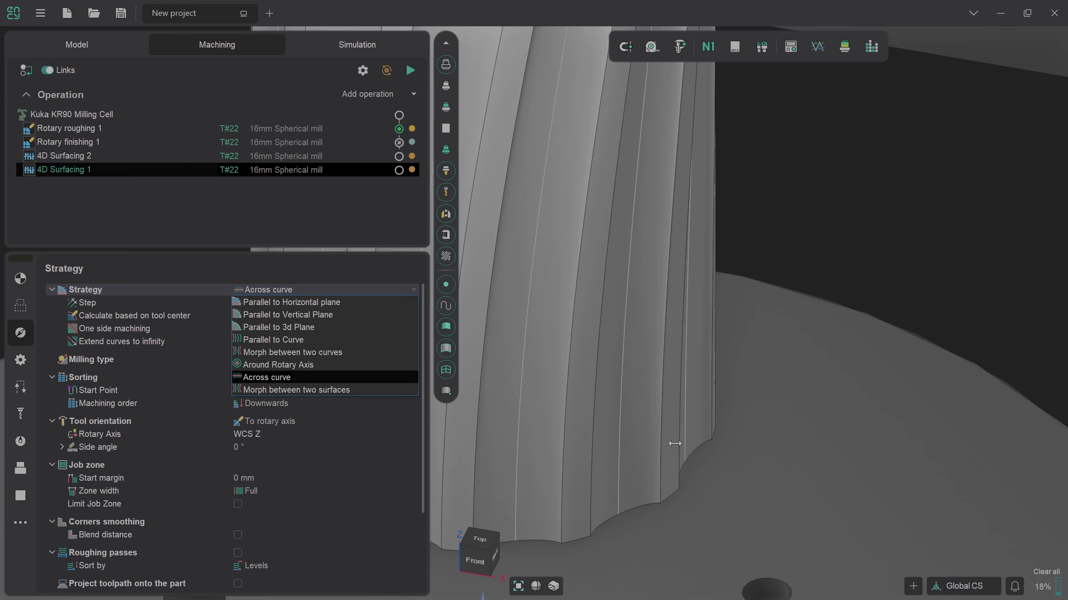
pyautogui.click(323, 352)
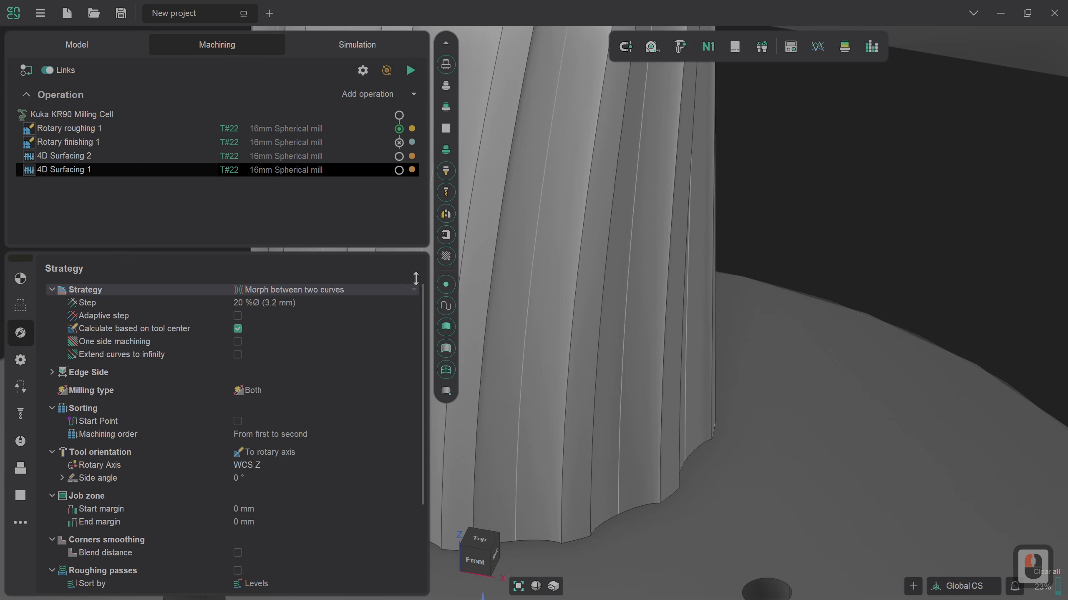
pyautogui.moveTo(424, 301); pyautogui.dragTo(424, 389)
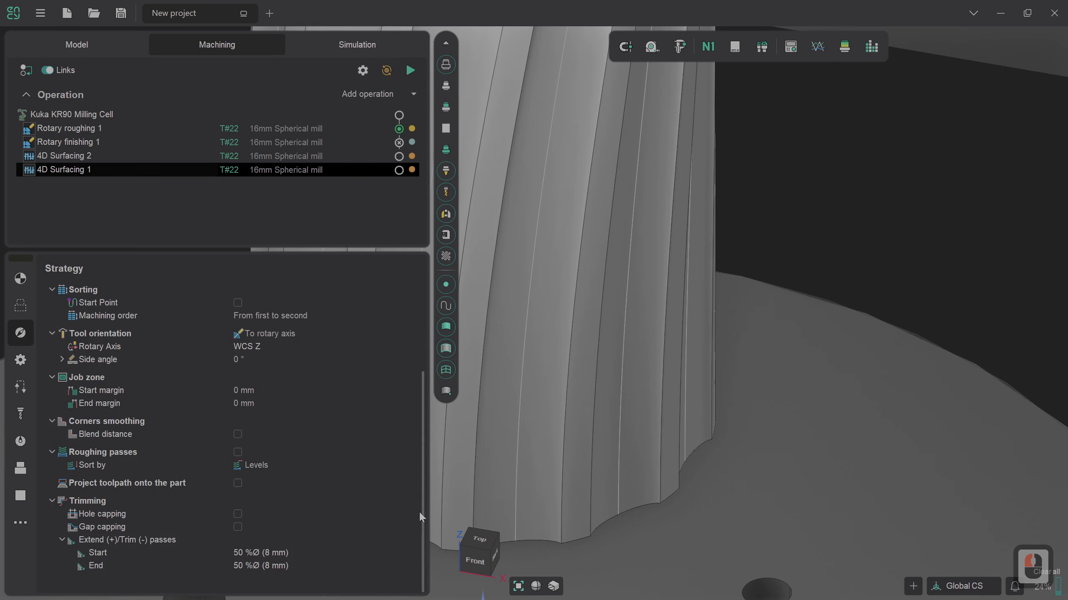
pyautogui.moveTo(422, 517); pyautogui.dragTo(421, 370)
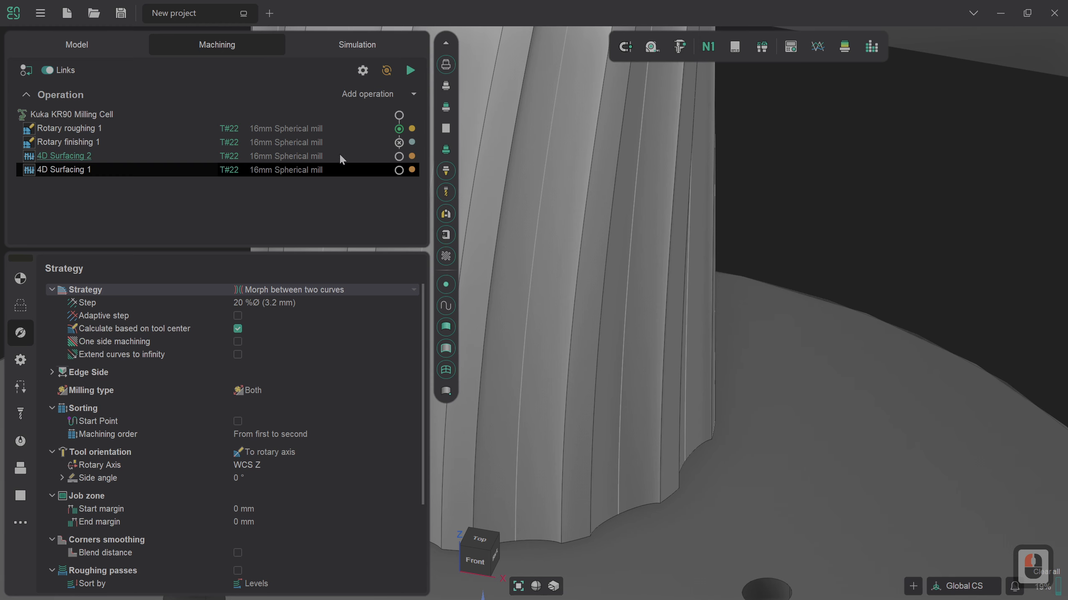
# Step: Generate the toolpath of 4D Surfacing 1 and inspect its passes along the column's narrow face
pyautogui.click(407, 70)
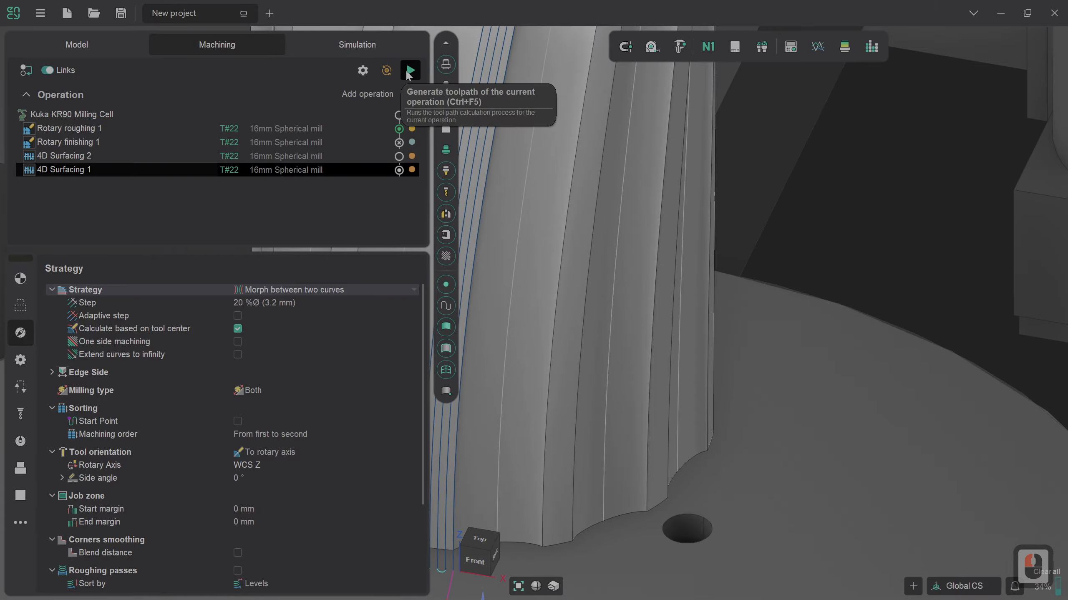
pyautogui.scroll(-2, 676, 367)
pyautogui.scroll(2, 546, 427)
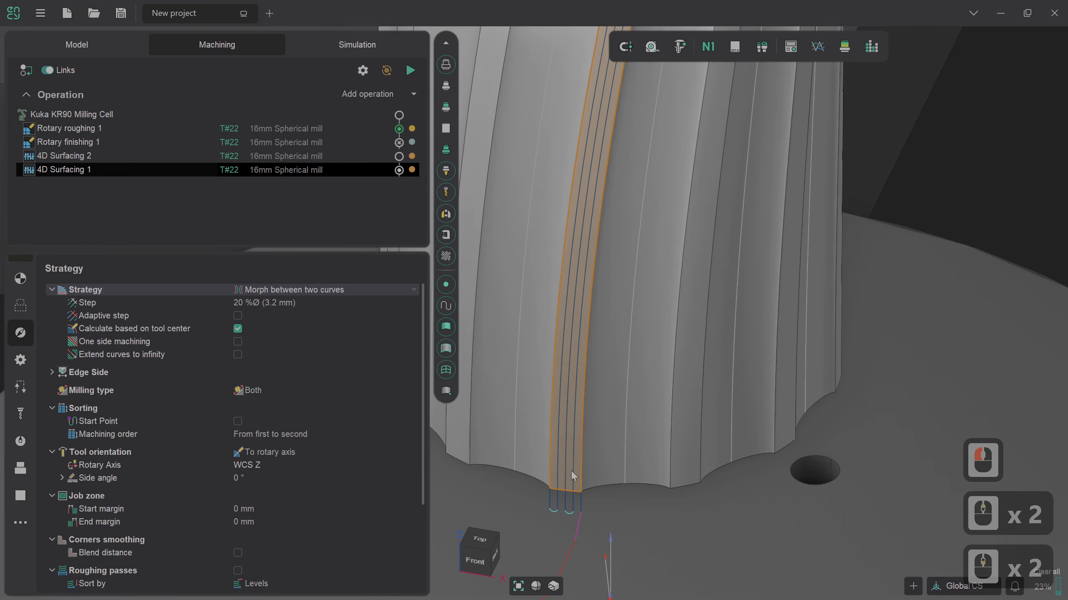
pyautogui.scroll(-4, 583, 352)
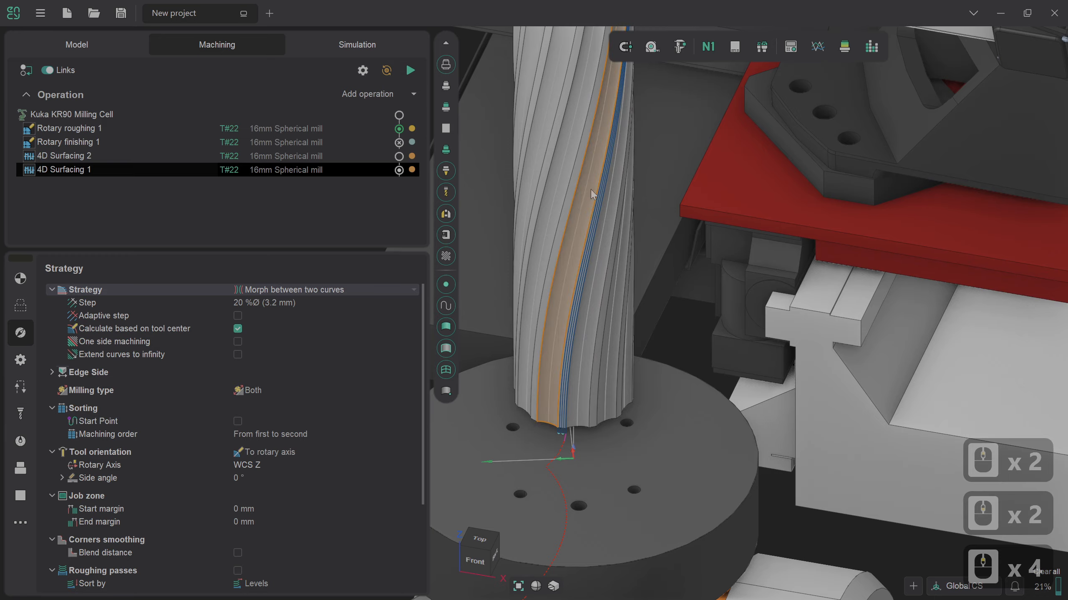
pyautogui.scroll(3, 556, 429)
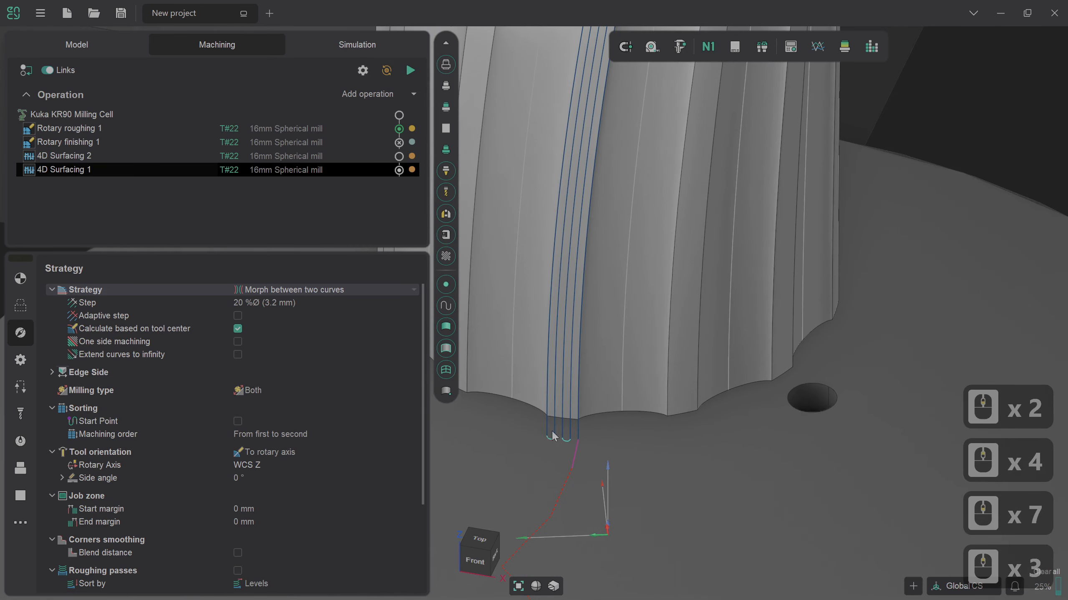
# Step: Try to generate the toolpath of 4D Surfacing 2 and inspect it around the column
pyautogui.click(335, 156)
pyautogui.click(409, 69)
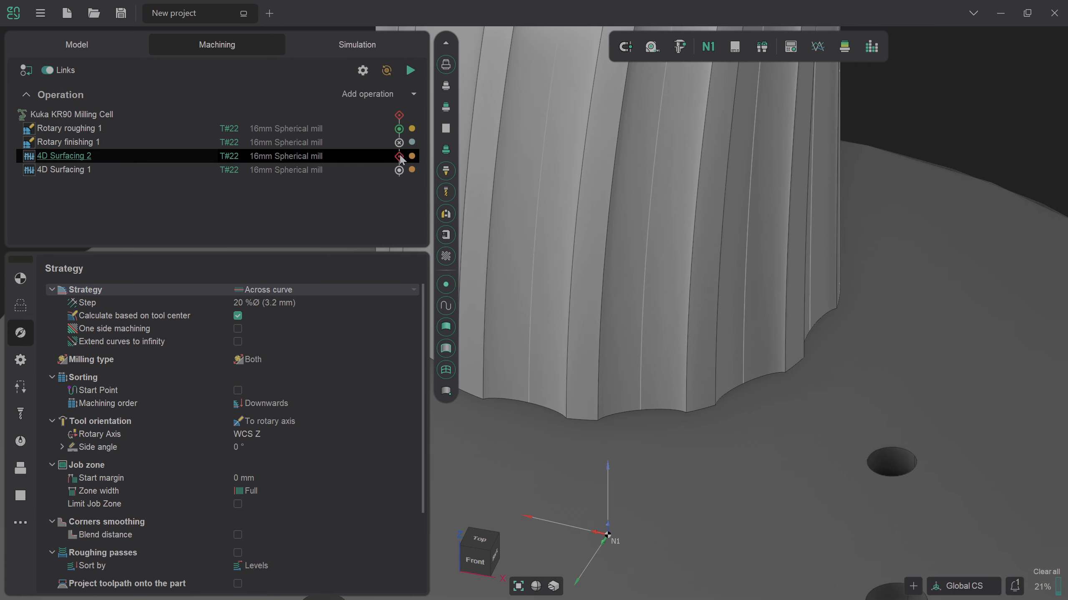
pyautogui.scroll(-3, 736, 434)
pyautogui.scroll(-4, 734, 429)
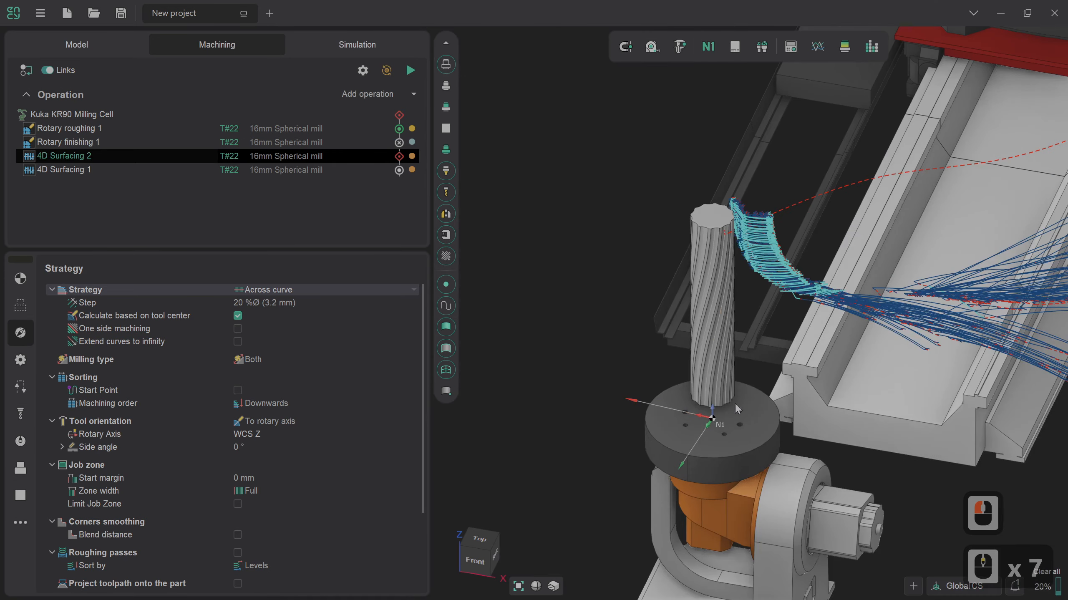
pyautogui.moveTo(763, 278); pyautogui.dragTo(675, 283, button='right')
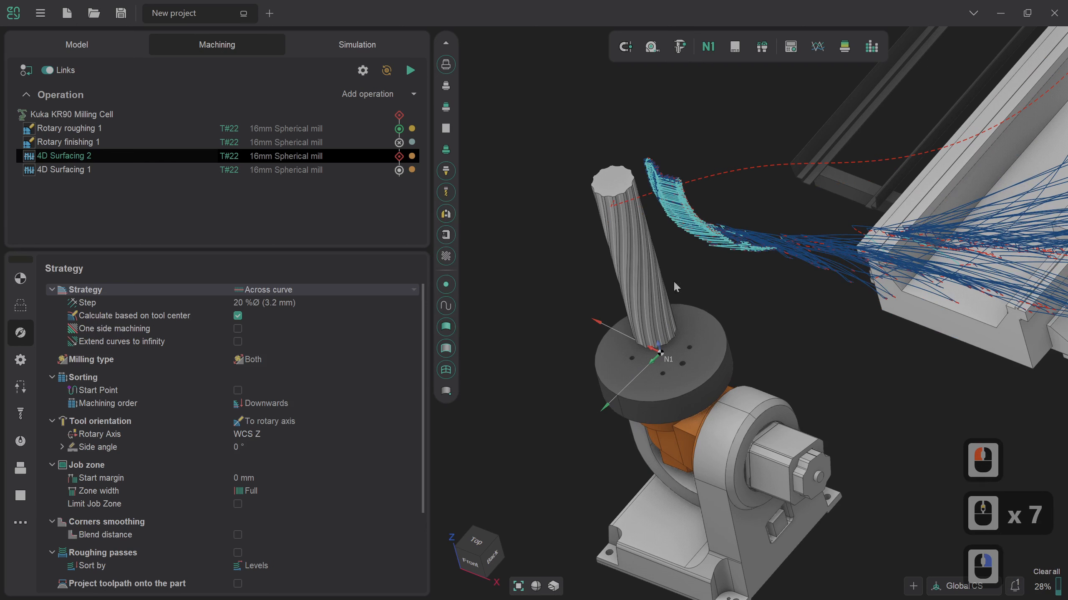
# Step: Enable Move up E3 and Rotate E2 in the axes map of 4D Surfacing 2 and regenerate its toolpath
pyautogui.click(20, 278)
pyautogui.click(380, 386)
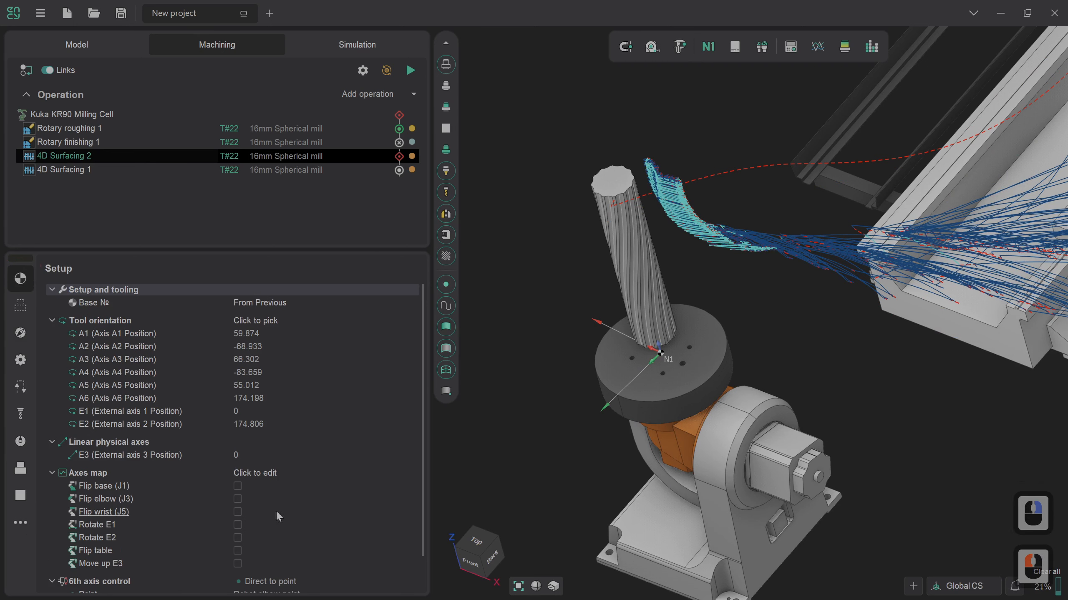
pyautogui.click(239, 563)
pyautogui.click(238, 537)
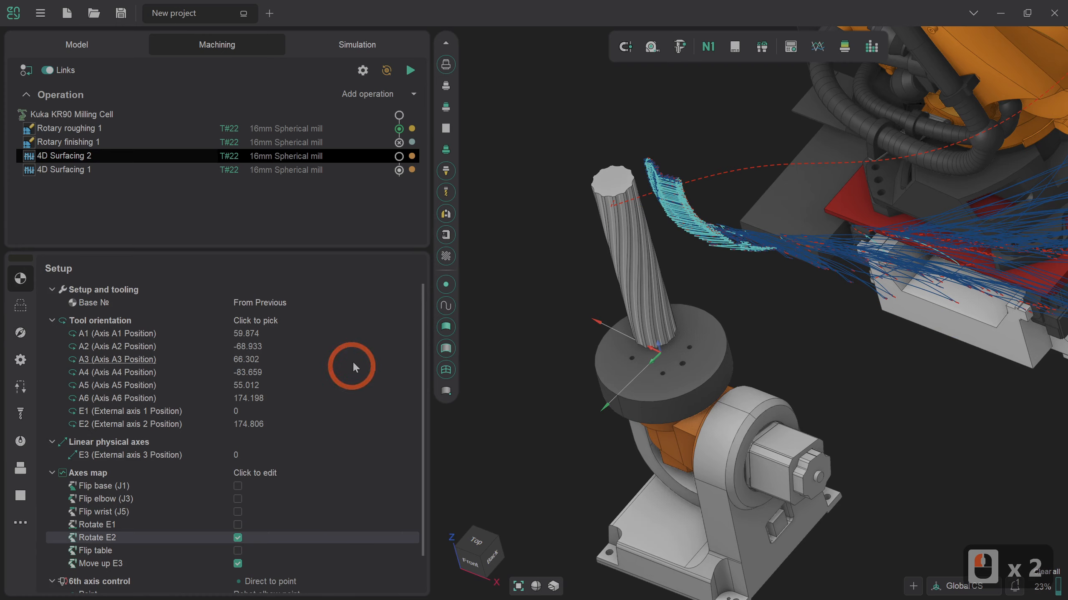
pyautogui.click(409, 70)
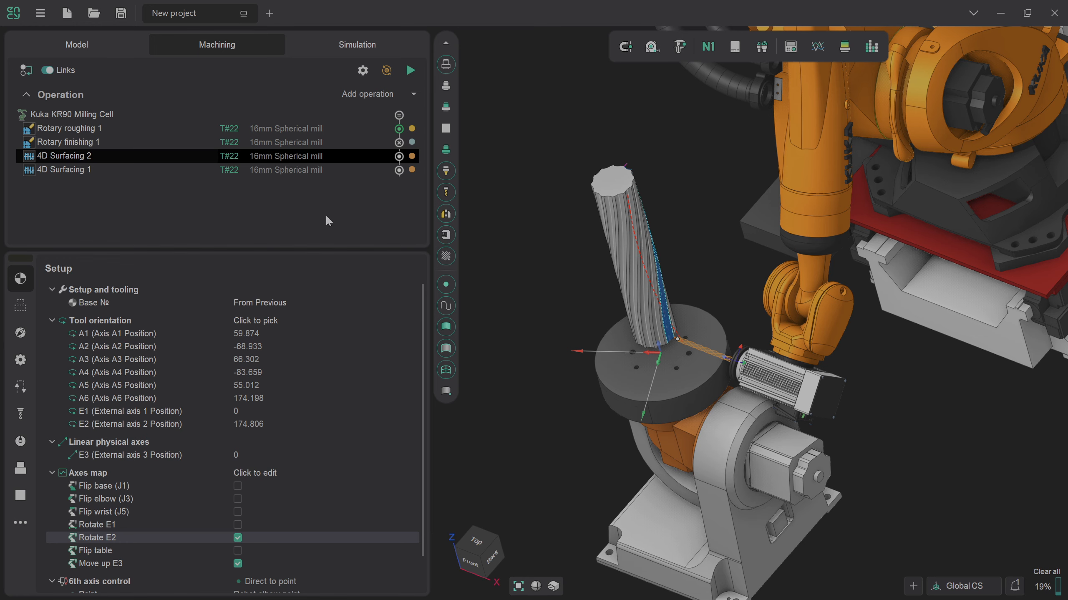
# Step: Open the machining simulation and reset its result to the unmachined cylindrical stock
pyautogui.click(349, 46)
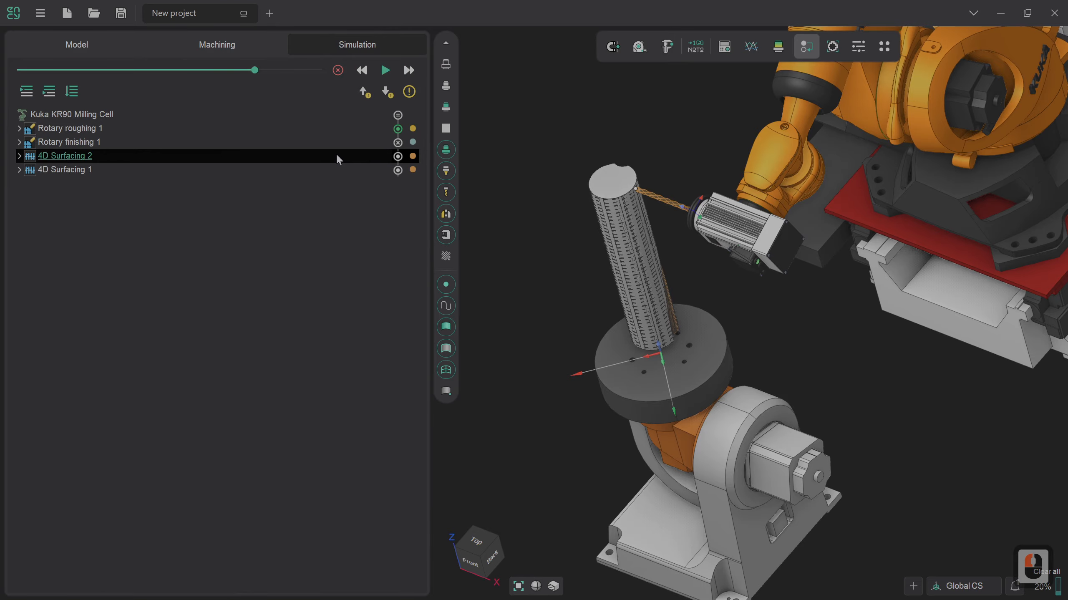
pyautogui.moveTo(337, 159)
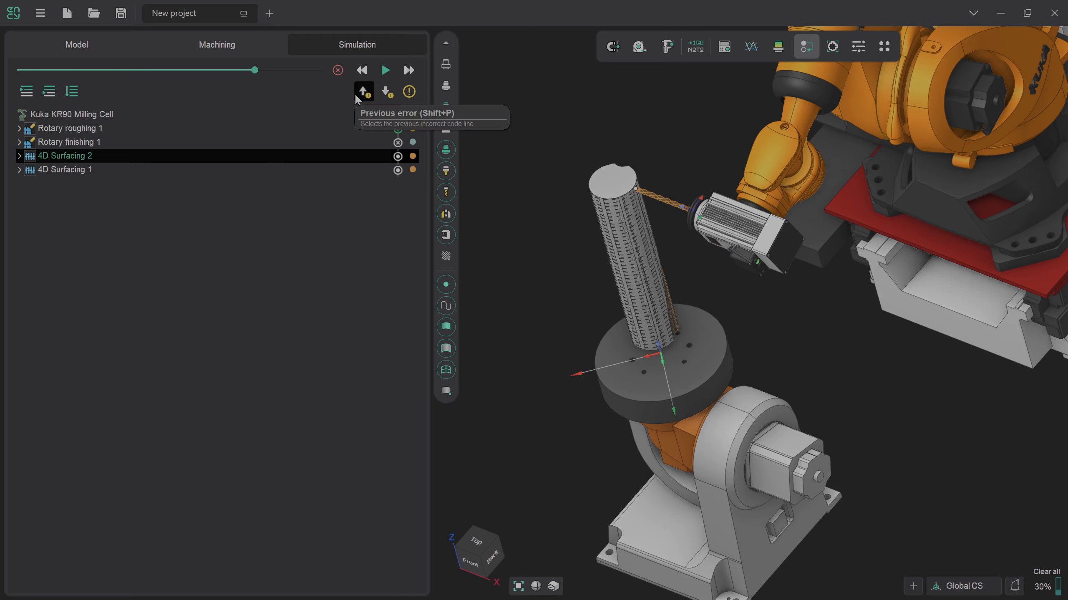
pyautogui.click(338, 70)
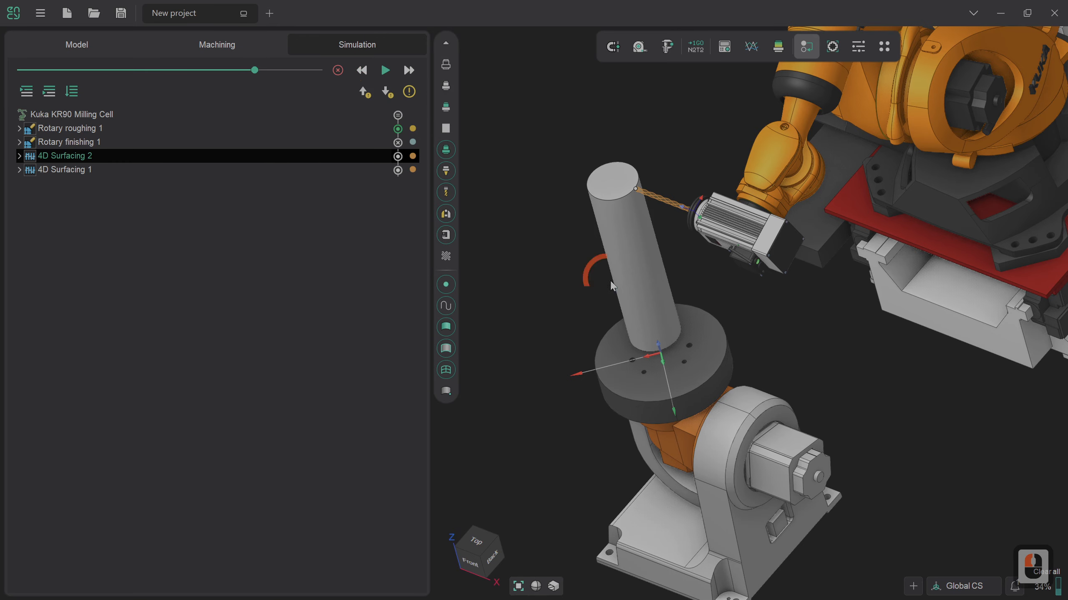
# Step: View the column from the back and run the machining simulation on the fresh stock
pyautogui.doubleClick(489, 560)
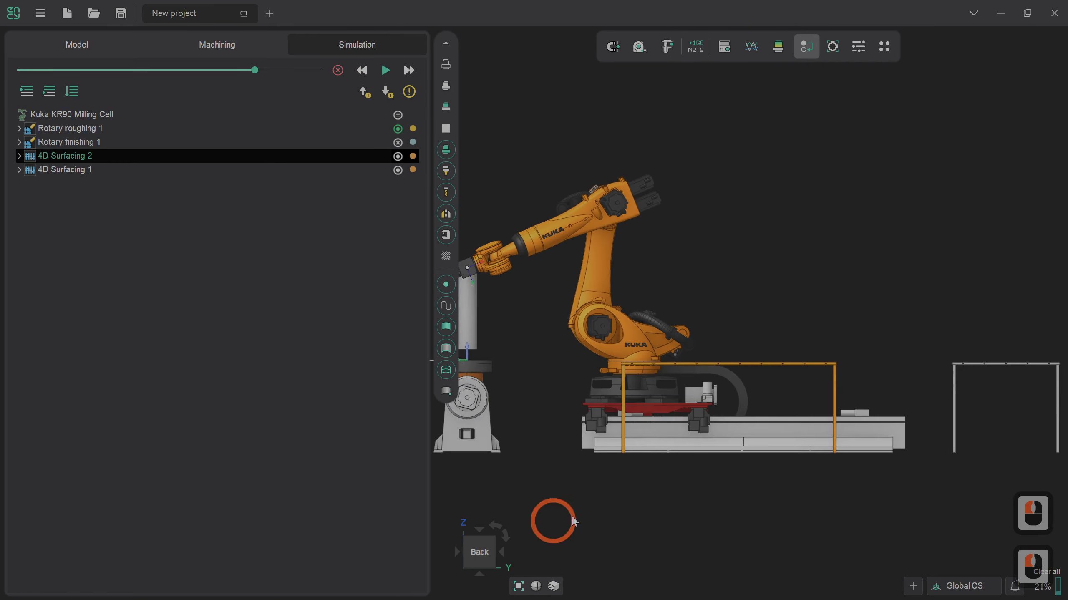
pyautogui.scroll(-3, 584, 402)
pyautogui.scroll(4, 546, 374)
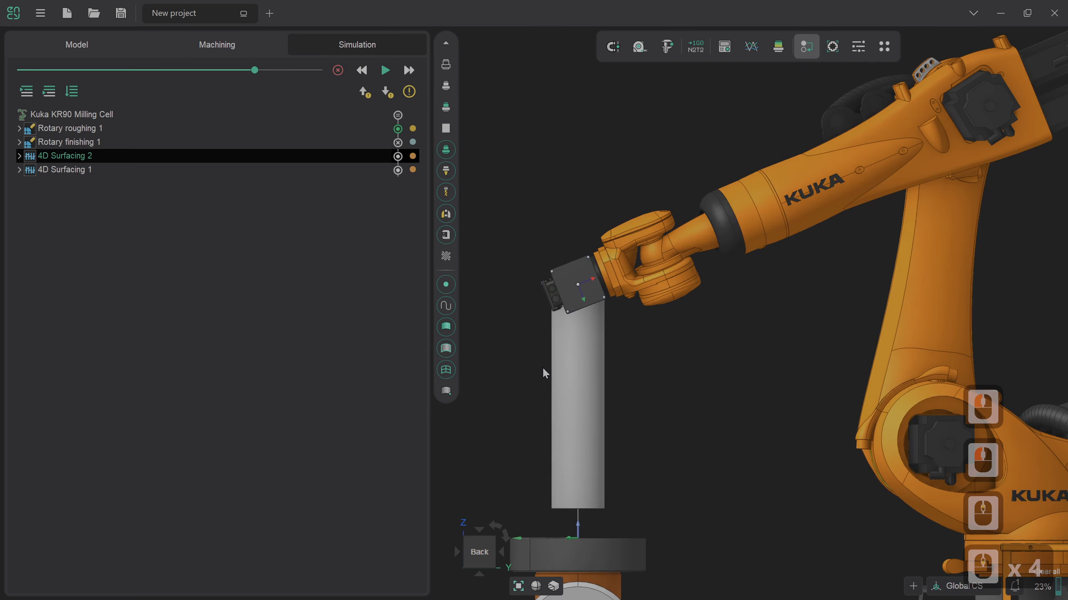
pyautogui.scroll(3, 539, 394)
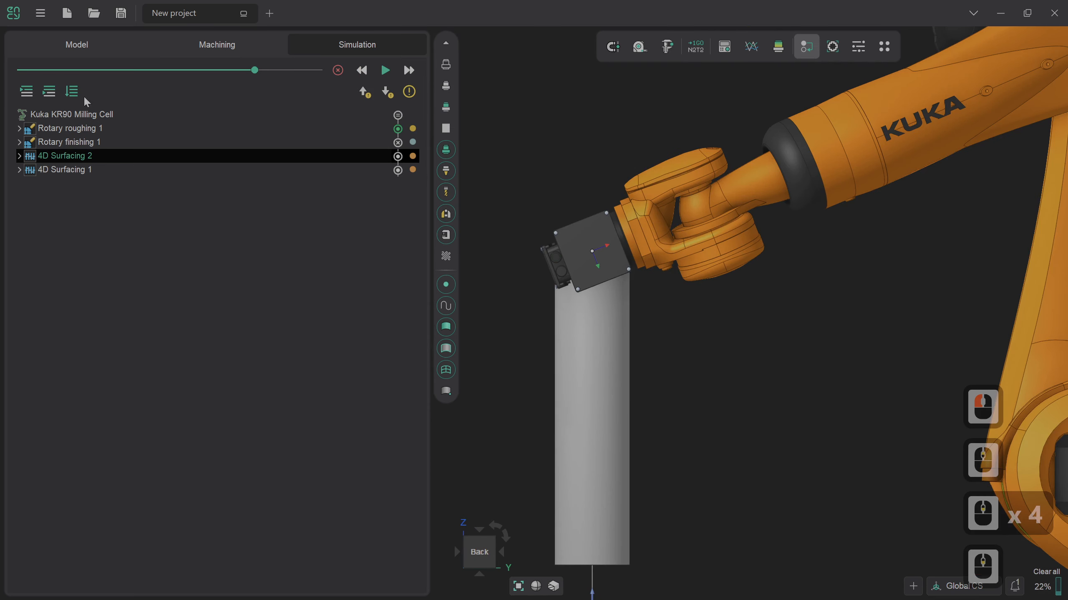
pyautogui.click(27, 91)
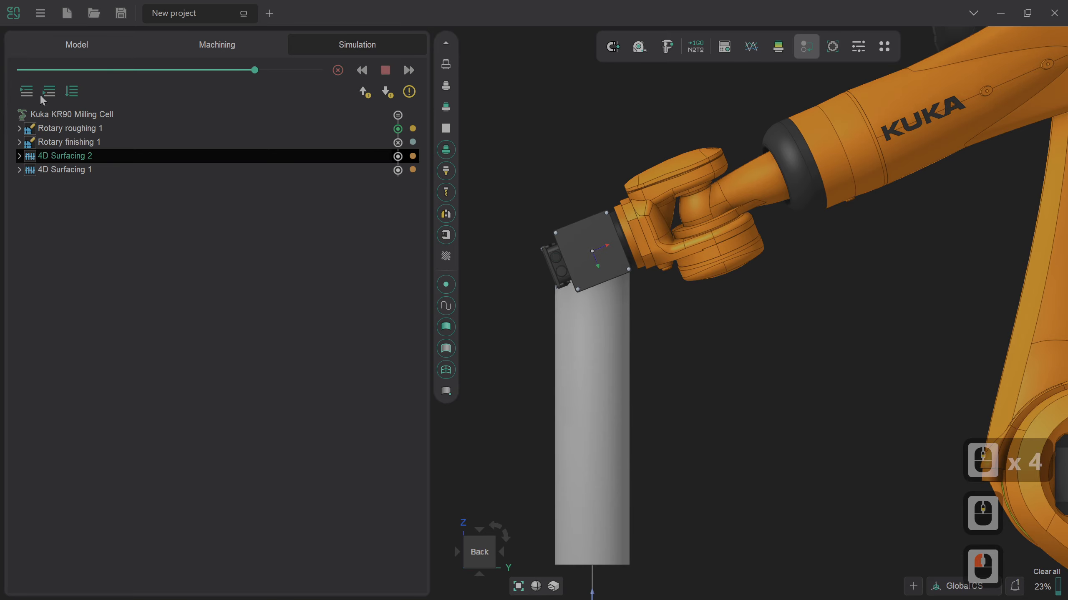
pyautogui.click(385, 70)
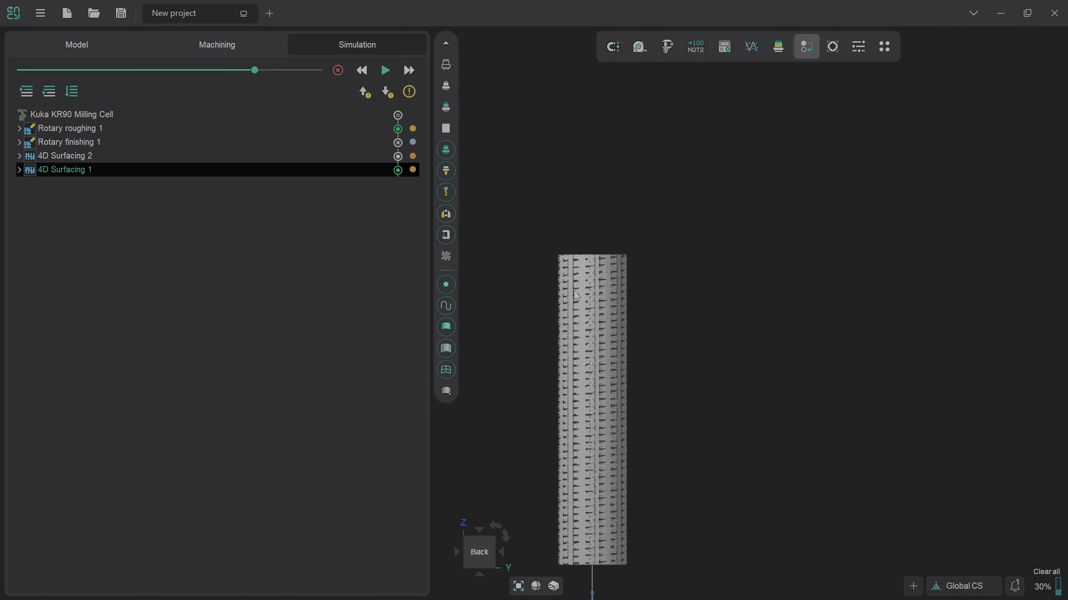
# Step: Examine the strip cut by 4D Surfacing 1 on the simulated column, up close around its upper end
pyautogui.scroll(-2, 577, 296)
pyautogui.moveTo(577, 296); pyautogui.dragTo(651, 421, button='right')
pyautogui.scroll(6, 584, 309)
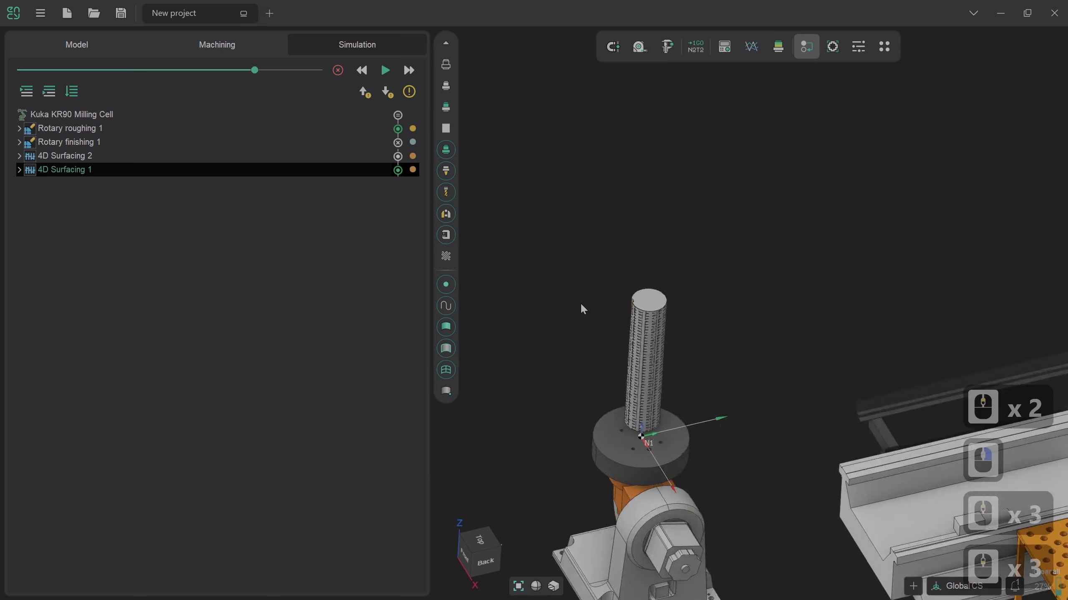
pyautogui.scroll(3, 583, 313)
pyautogui.moveTo(620, 354); pyautogui.dragTo(650, 354, button='right')
pyautogui.scroll(-3, 649, 354)
pyautogui.scroll(3, 541, 341)
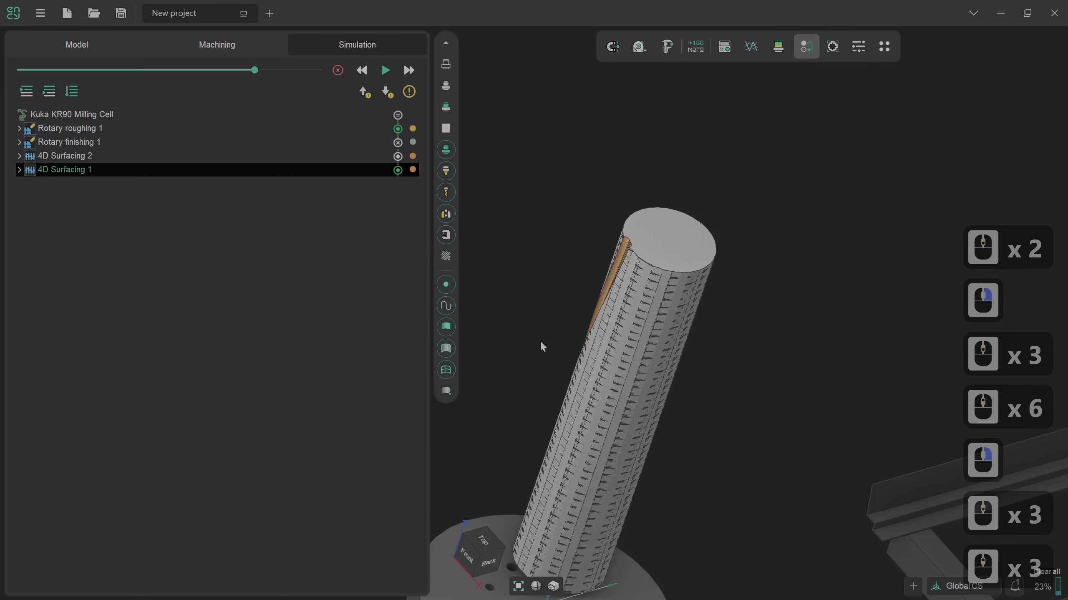
pyautogui.scroll(1, 543, 347)
pyautogui.moveTo(596, 286); pyautogui.dragTo(629, 283, button='right')
pyautogui.scroll(-3, 533, 246)
pyautogui.scroll(3, 498, 221)
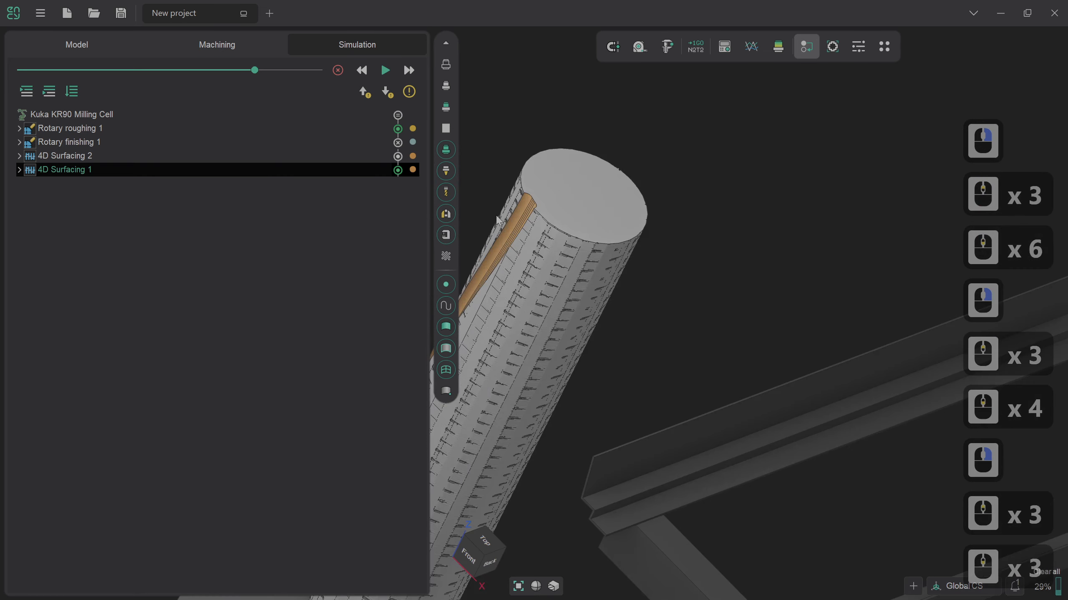
pyautogui.scroll(4, 498, 221)
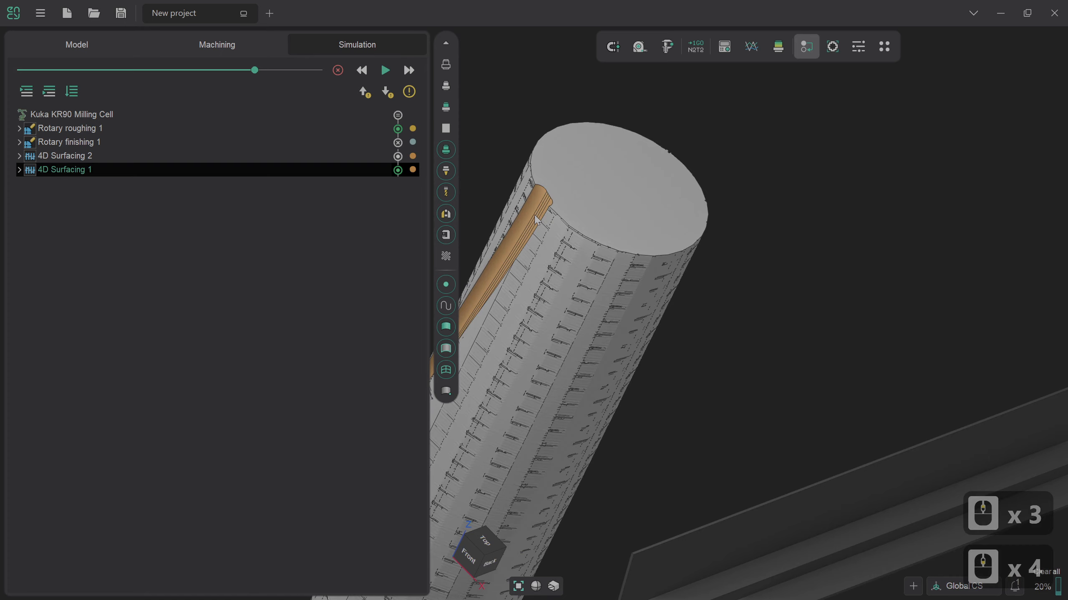
# Step: Simulate 4D Surfacing 2 and watch the groove being milled beside the already machined narrow strip
pyautogui.click(346, 160)
pyautogui.scroll(-3, 625, 271)
pyautogui.moveTo(624, 272); pyautogui.dragTo(566, 235, button='right')
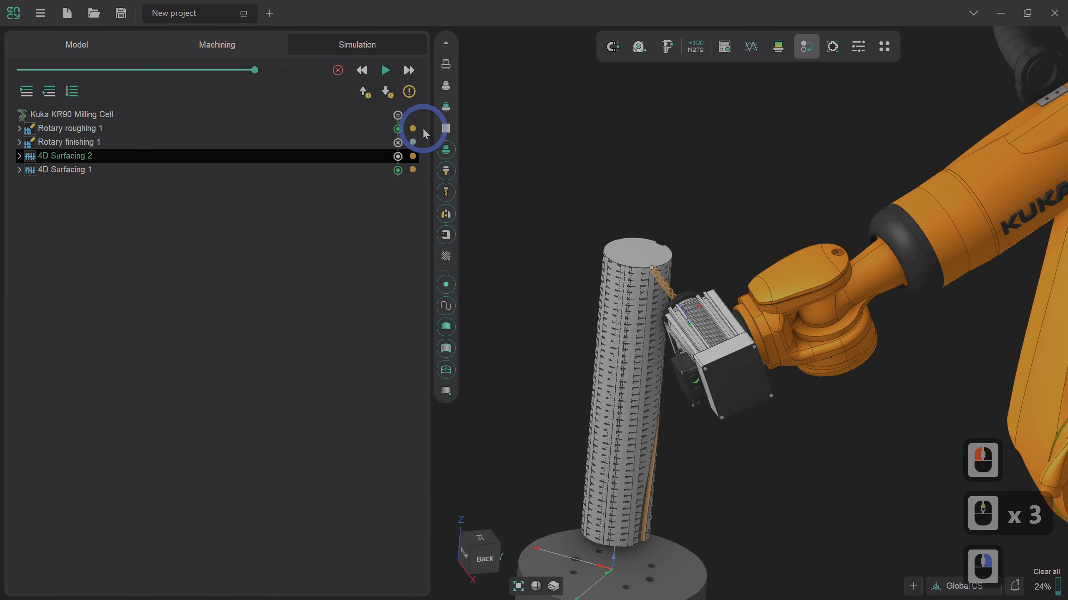
pyautogui.click(382, 75)
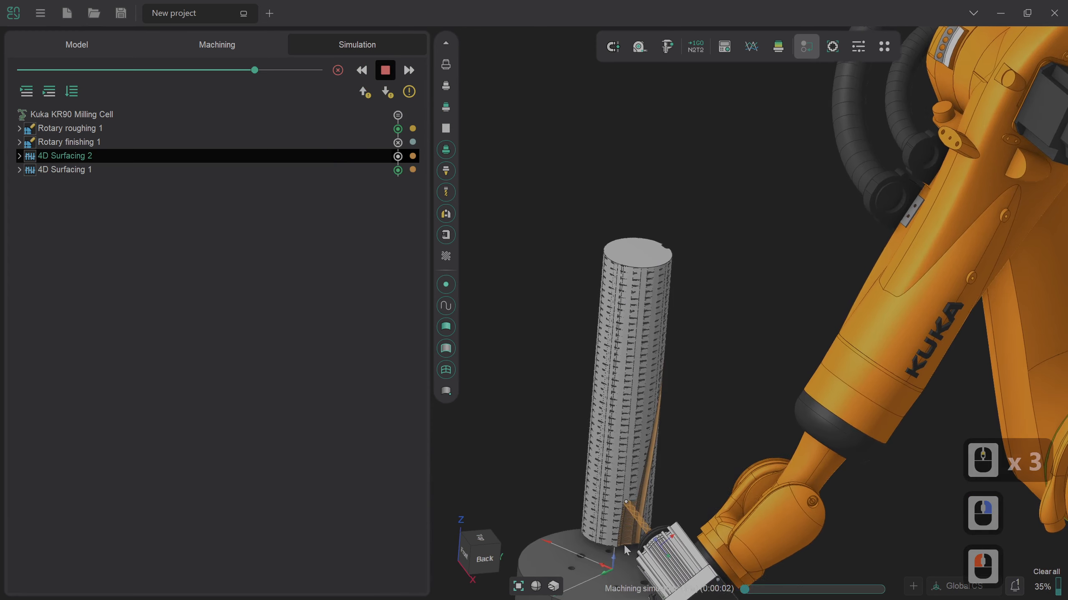
pyautogui.scroll(4, 624, 543)
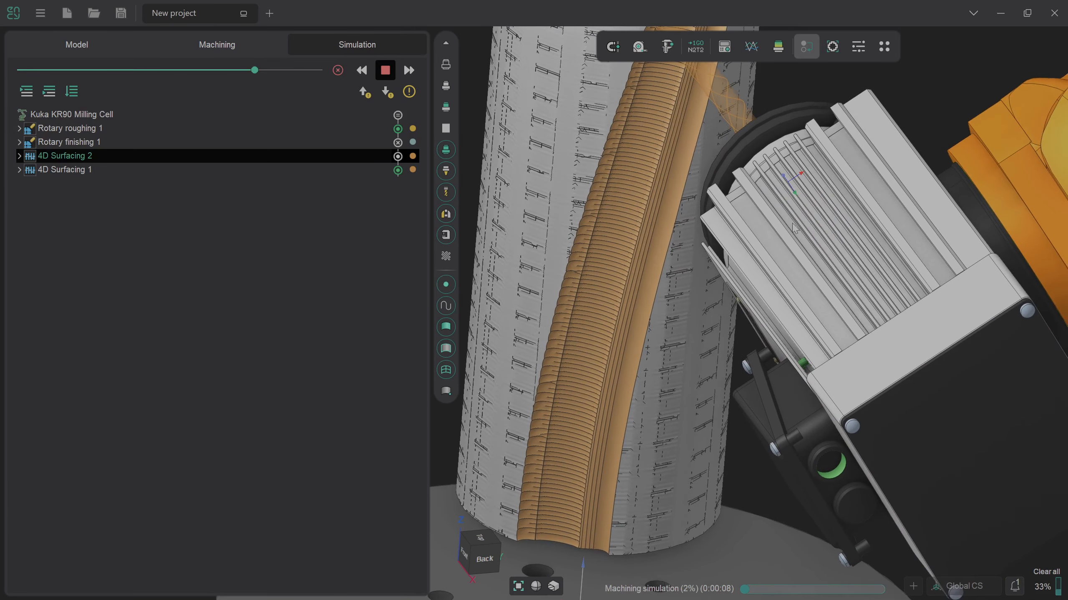
pyautogui.scroll(-3, 616, 287)
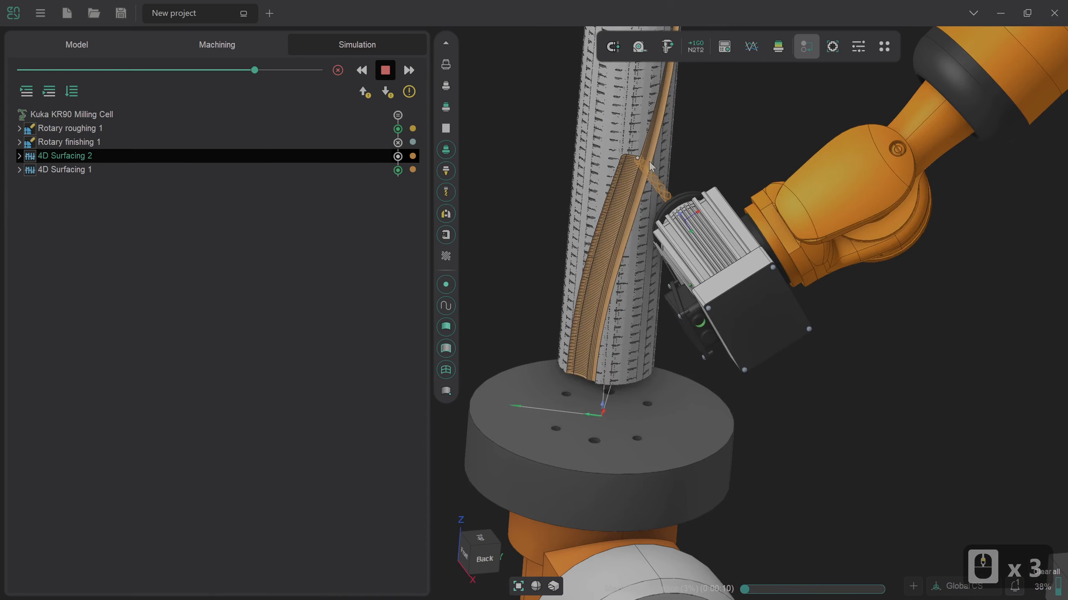